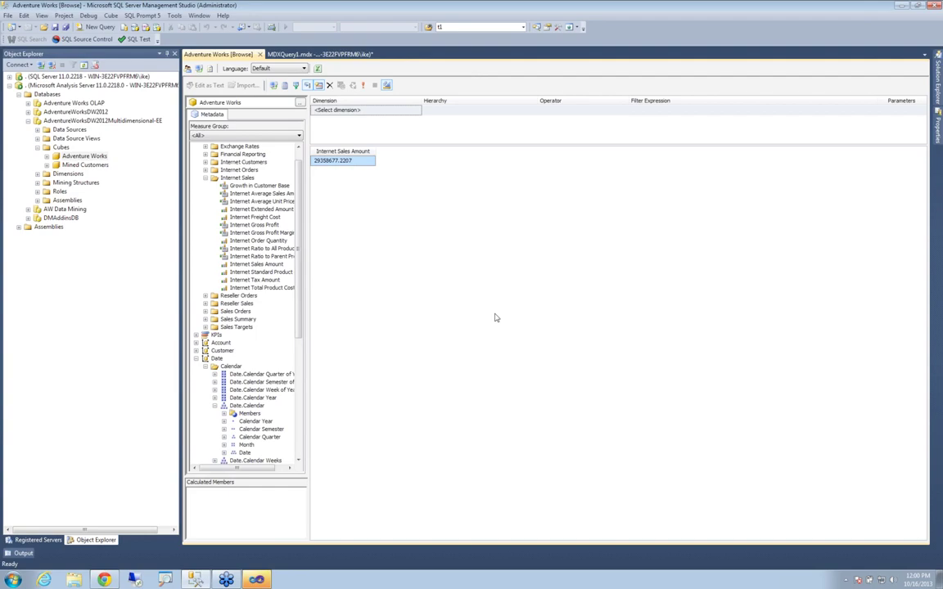
# - Switch to the Windows Azure portal and start creating a virtual machine from the gallery
pyautogui.click(46, 578)
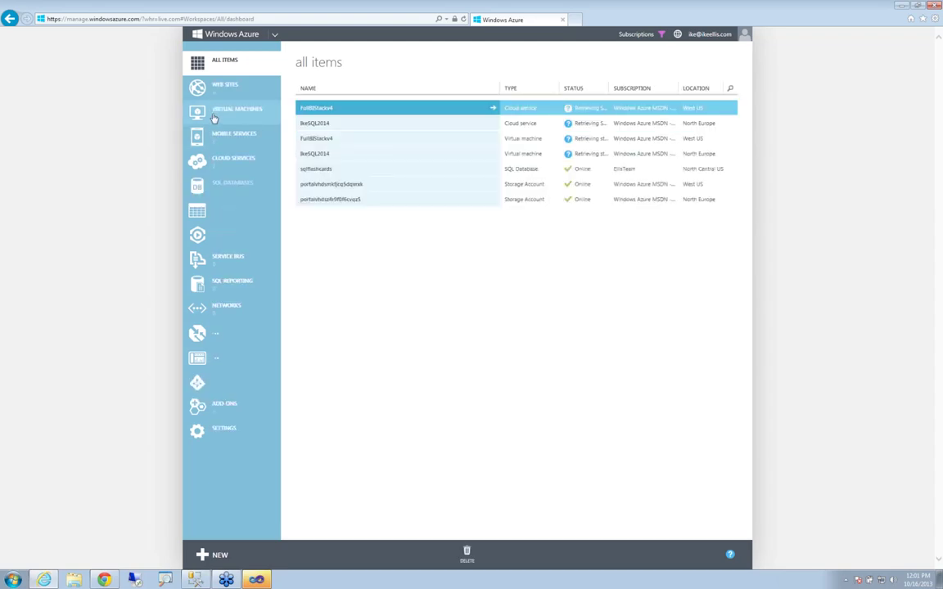
pyautogui.click(216, 116)
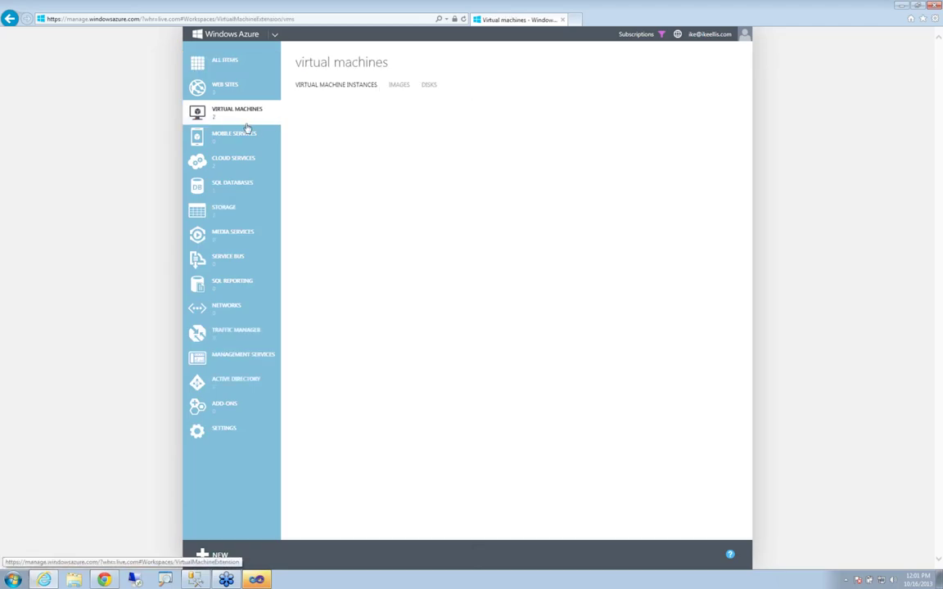
pyautogui.click(213, 554)
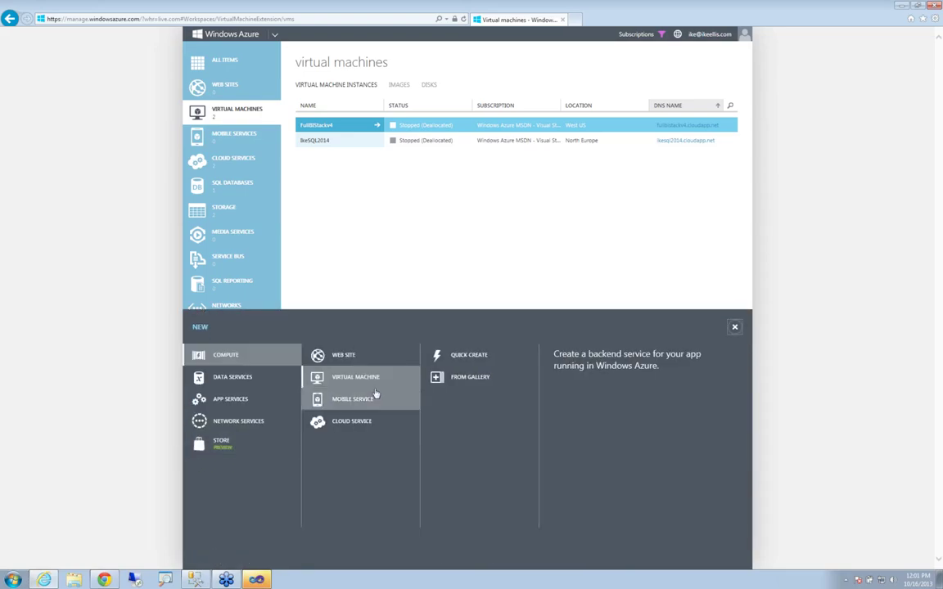
pyautogui.click(463, 378)
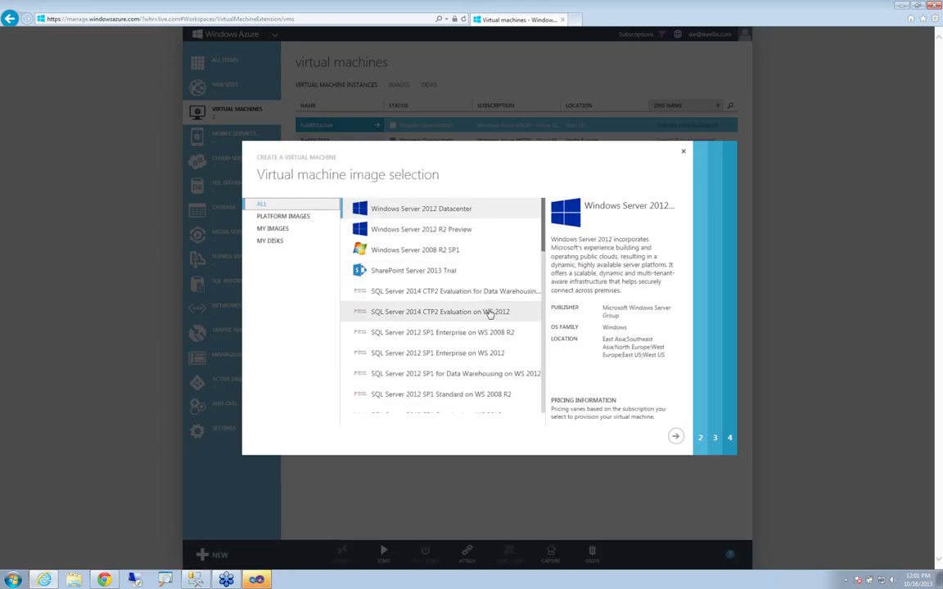
# - Review the SQL Server 2014 CTP2 Evaluation images for WS 2012 and for data warehousing, and close the wizard without creating a machine
pyautogui.click(489, 313)
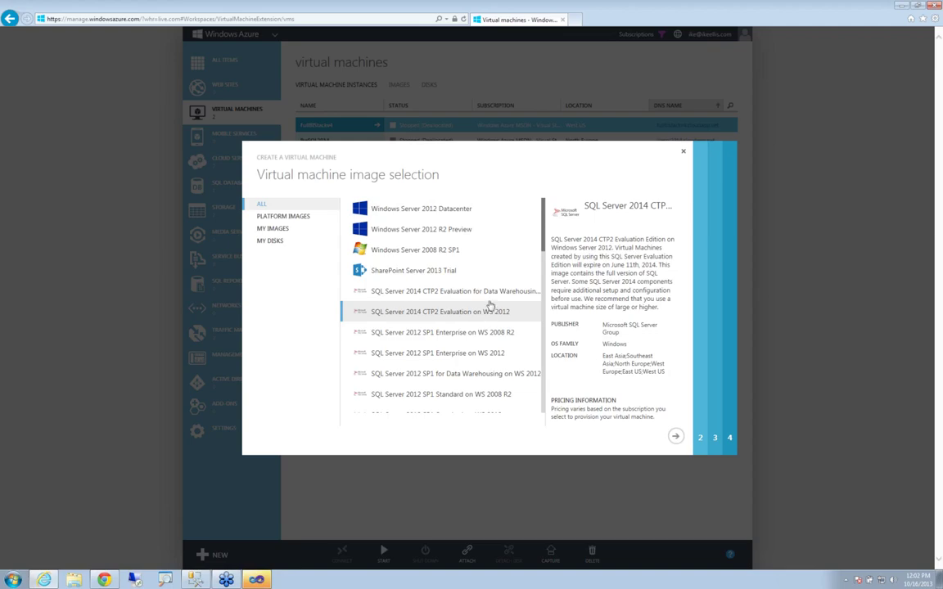
pyautogui.click(489, 300)
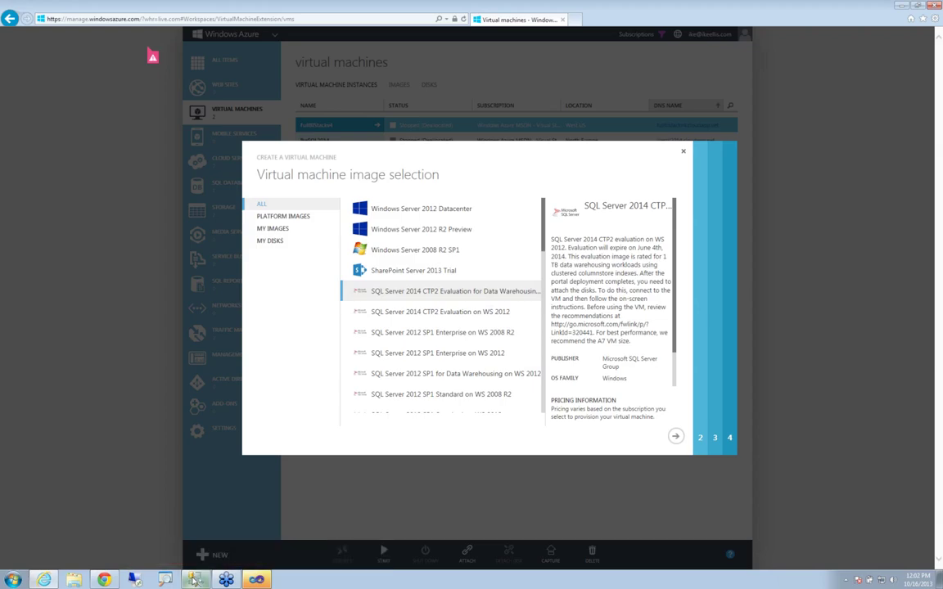
pyautogui.moveTo(195, 582)
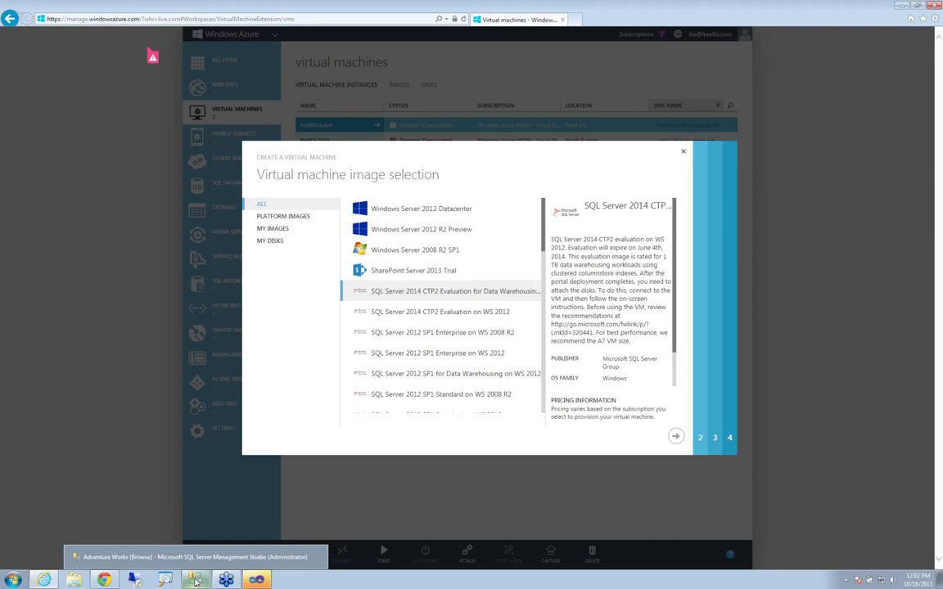
pyautogui.moveTo(98, 582)
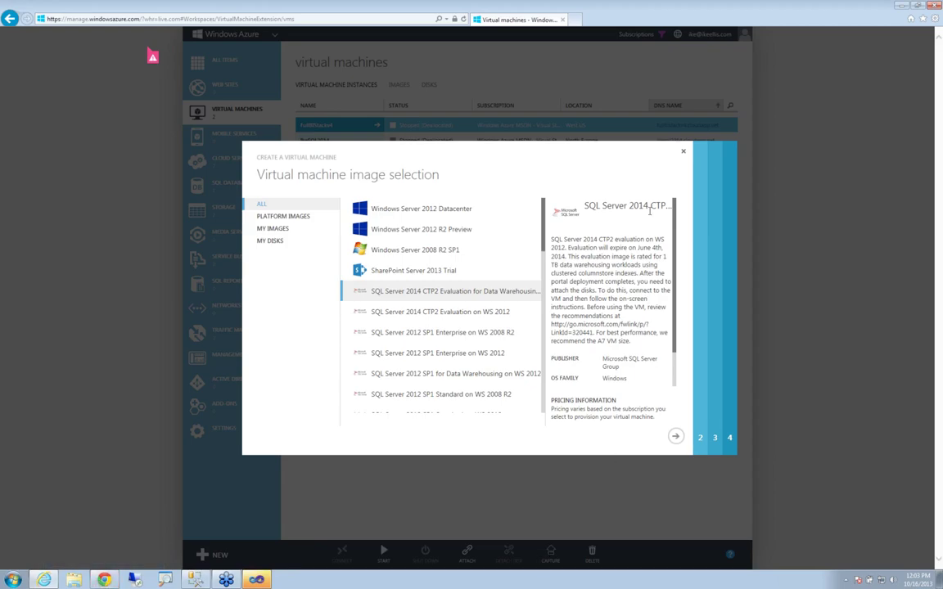
pyautogui.click(685, 153)
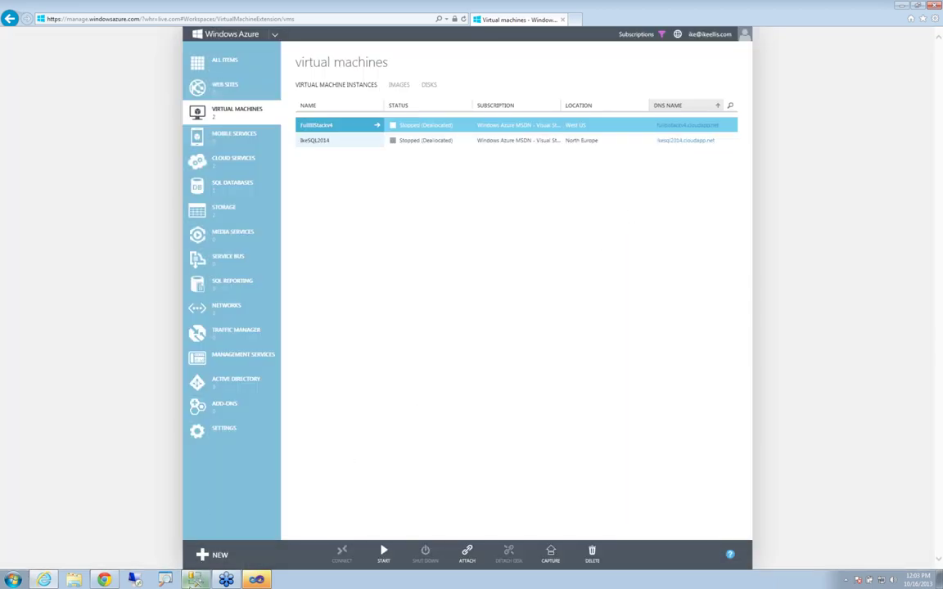
# - Switch to SQL Server Management Studio and enlarge the filter area above the cube browser's results
pyautogui.click(194, 579)
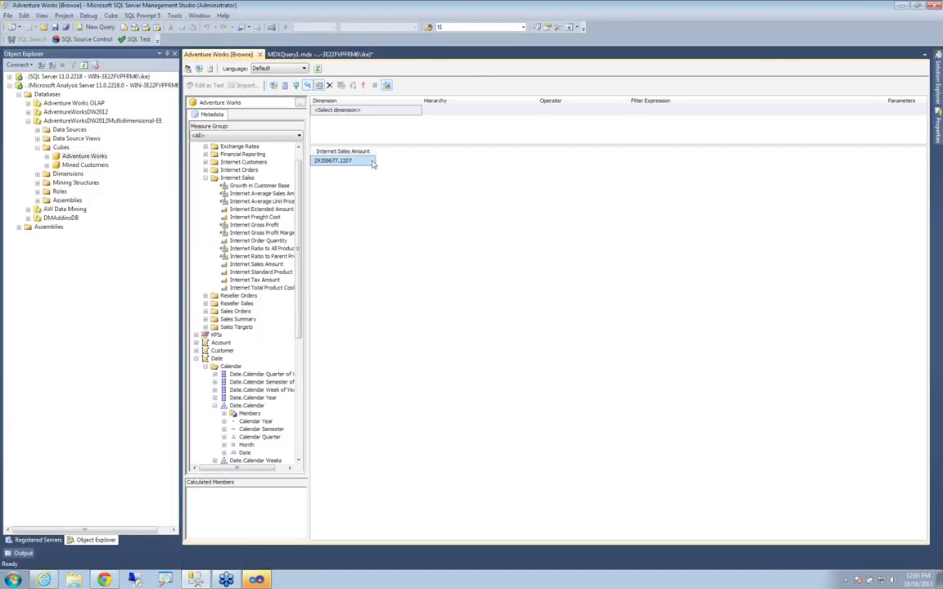
pyautogui.moveTo(368, 145); pyautogui.dragTo(366, 219)
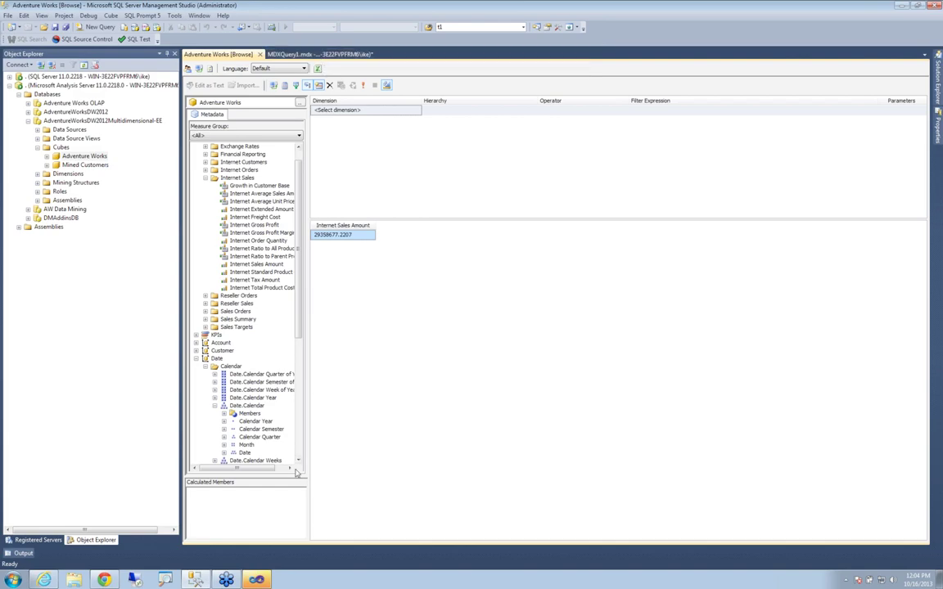
# - Switch to the Kindle Cloud Reader in Chrome and skip ahead in the book to 42%
pyautogui.click(103, 579)
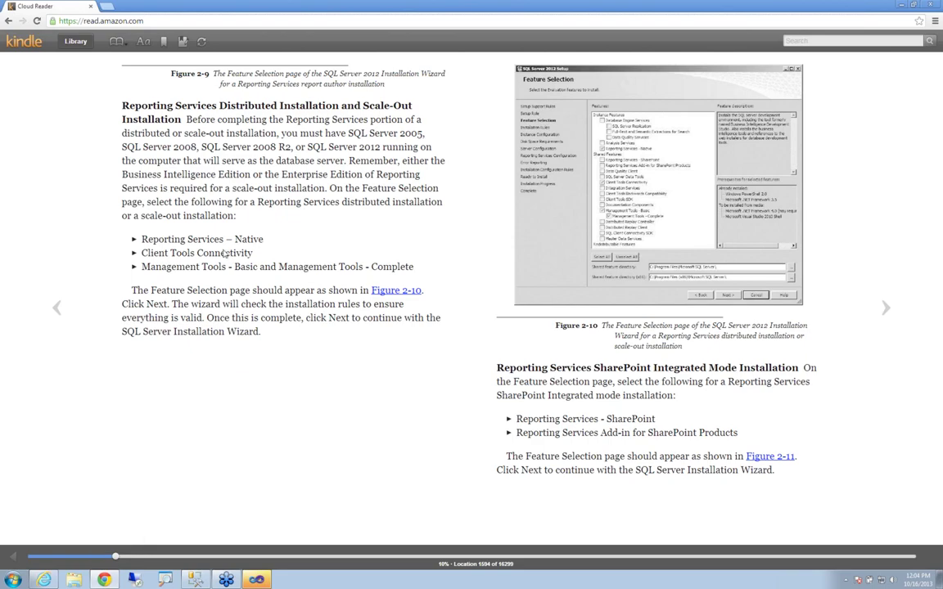
pyautogui.moveTo(117, 557); pyautogui.dragTo(406, 565)
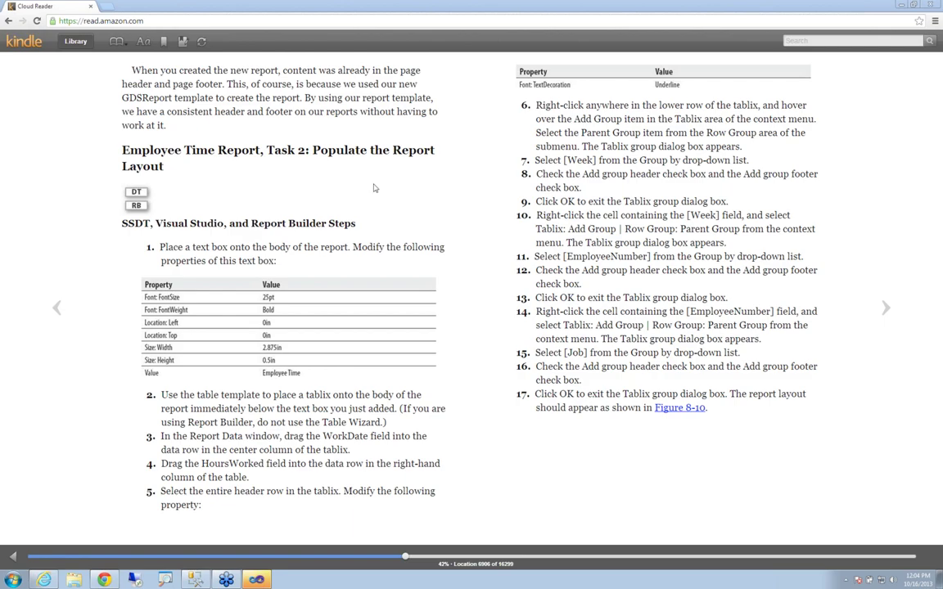
# - Switch back to SQL Server Management Studio, remove Internet Sales Amount from the Adventure Works browse query and close that browser
pyautogui.click(196, 582)
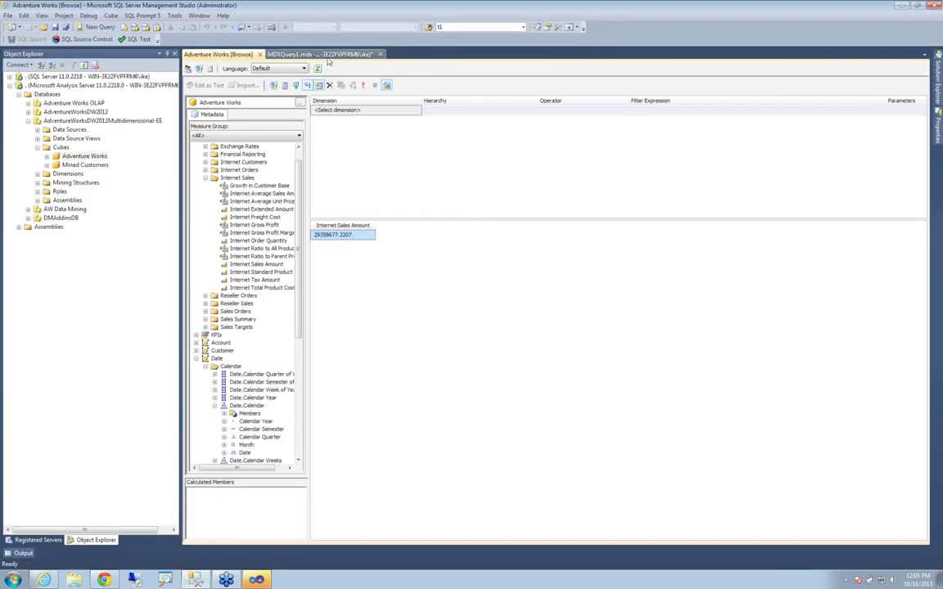
pyautogui.click(325, 54)
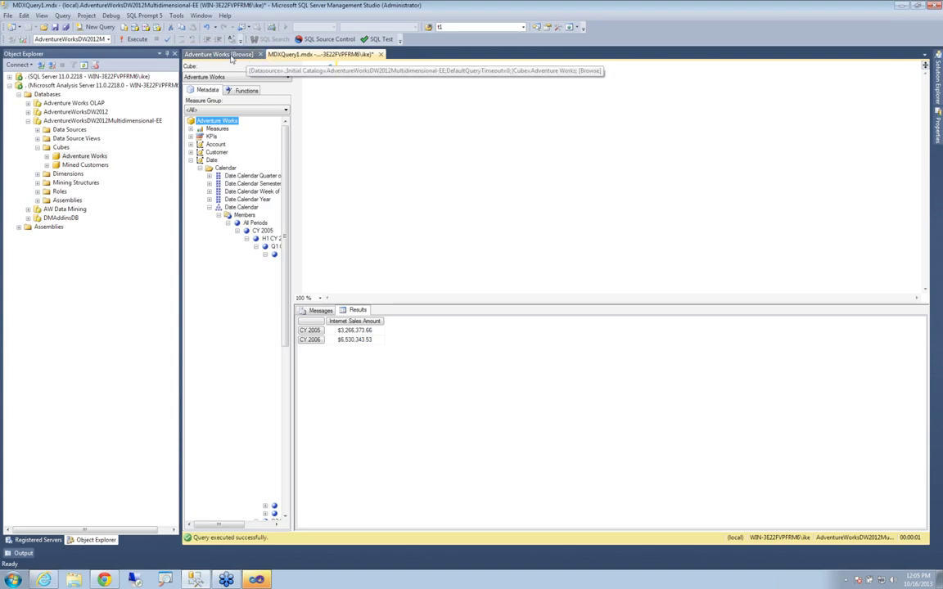
pyautogui.click(229, 55)
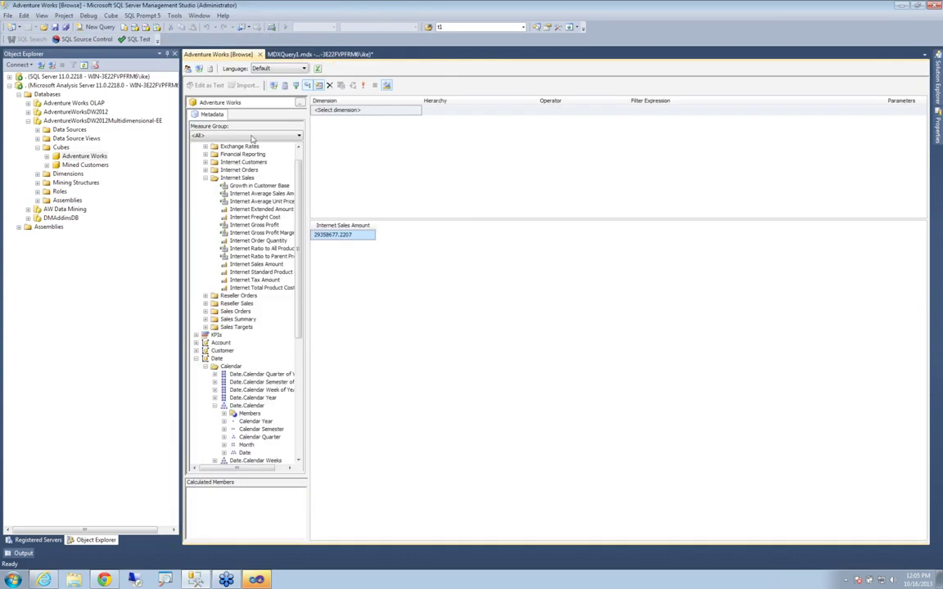
pyautogui.moveTo(343, 226); pyautogui.dragTo(233, 236)
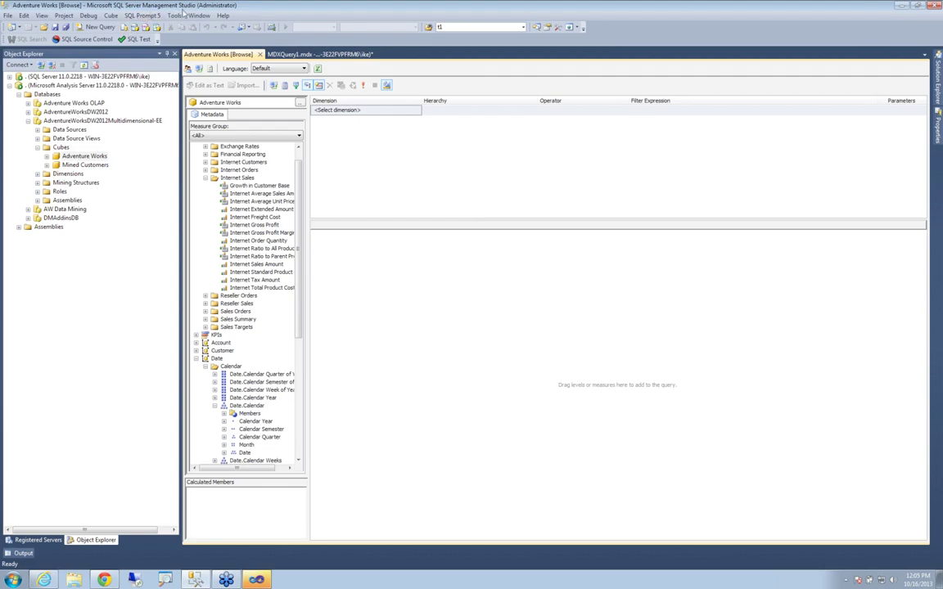
pyautogui.click(260, 54)
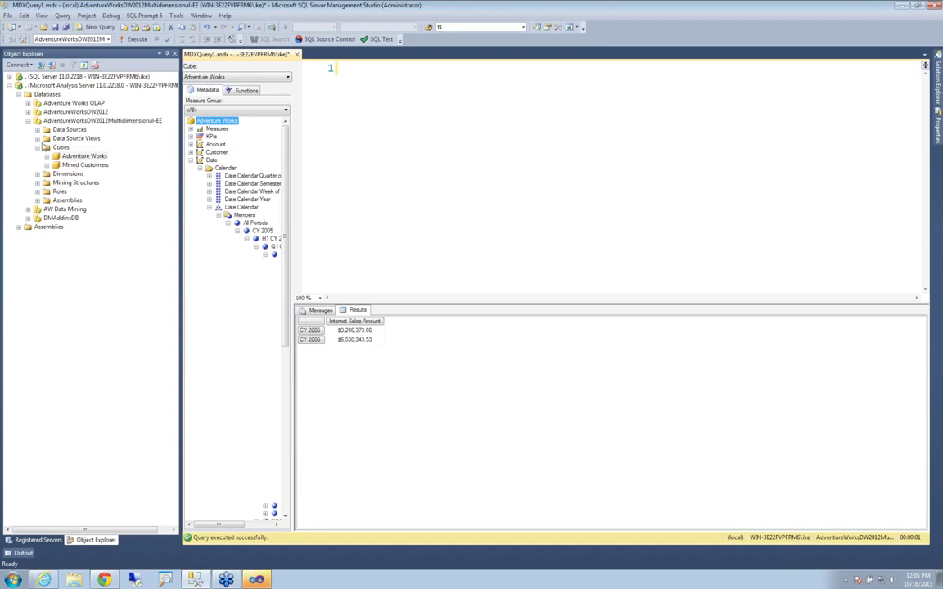
# - Open a new browser for the Adventure Works cube in the AdventureWorksDW2012Multidimensional-EE database
pyautogui.click(38, 121)
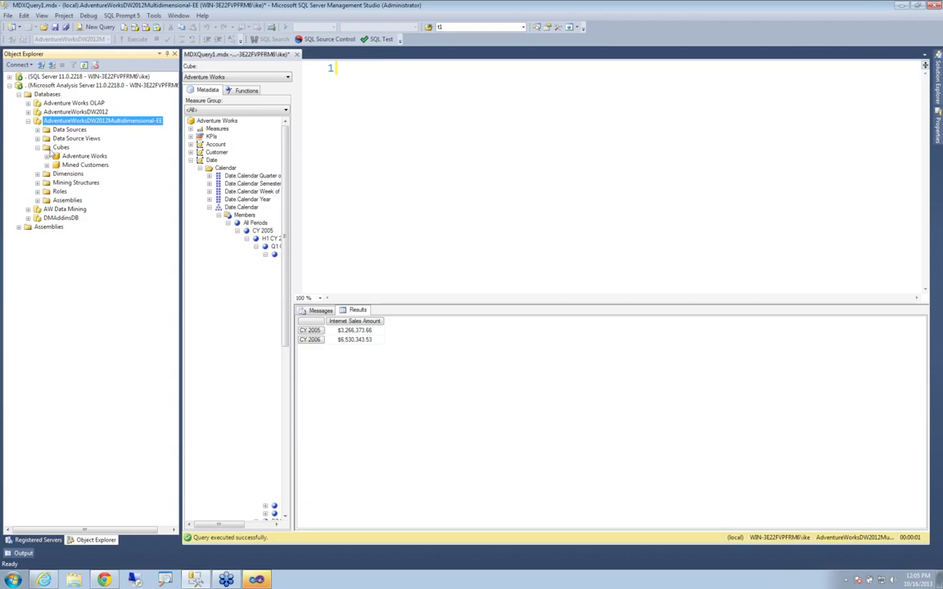
pyautogui.click(57, 149)
pyautogui.click(68, 156)
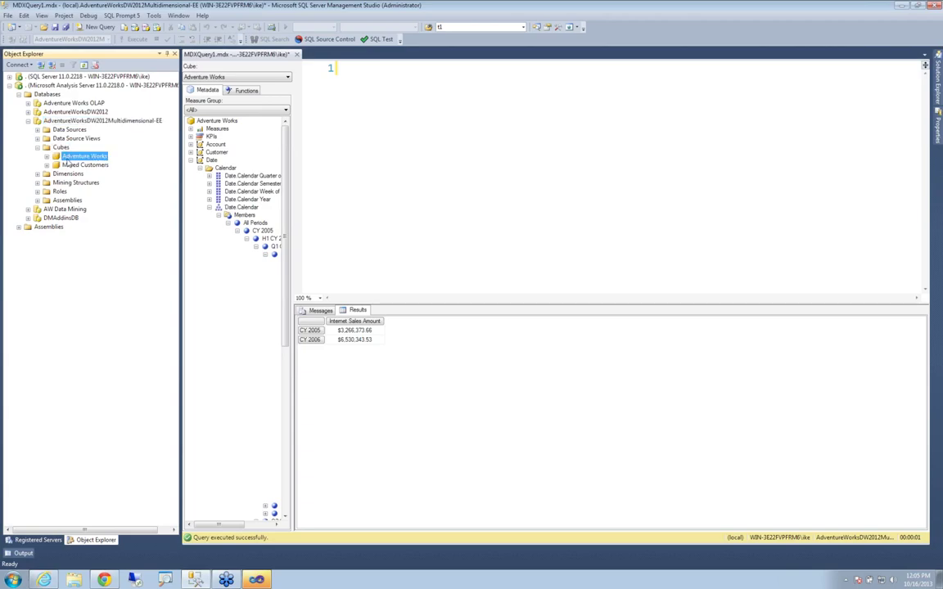
pyautogui.rightClick(71, 156)
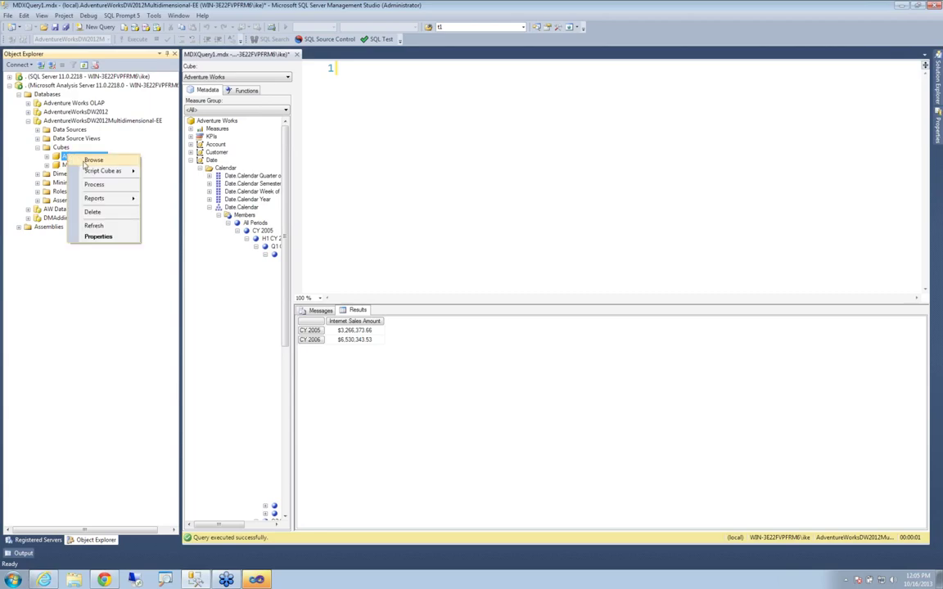
pyautogui.click(89, 160)
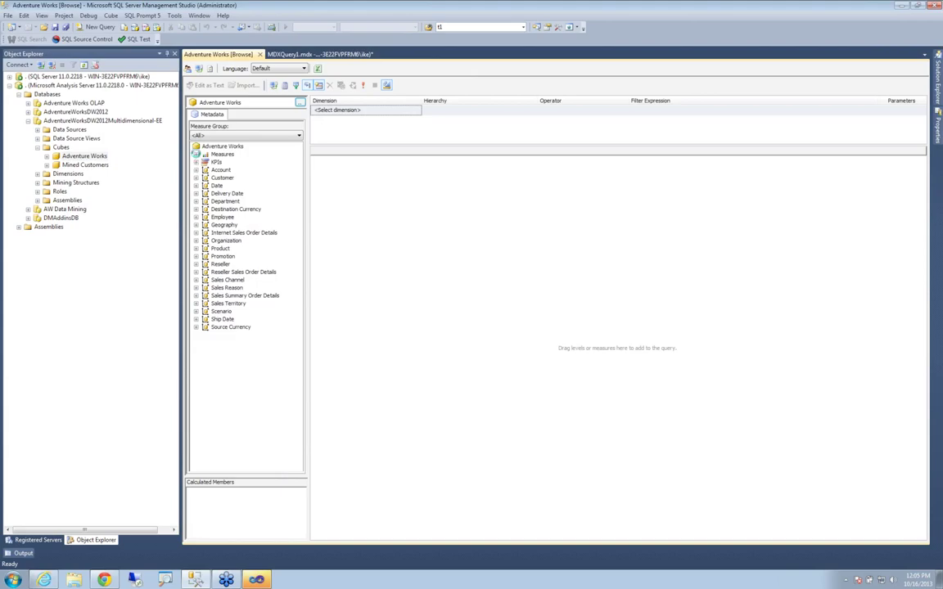
# - Add the Internet Sales Amount measure from the Internet Sales folder to the cube query
pyautogui.click(197, 154)
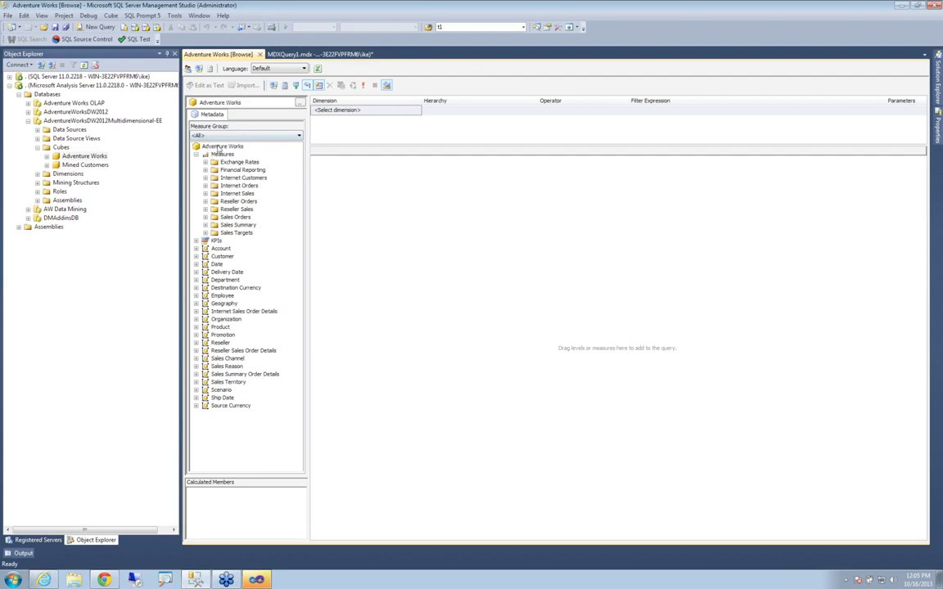
pyautogui.click(205, 194)
pyautogui.moveTo(250, 280); pyautogui.dragTo(351, 250)
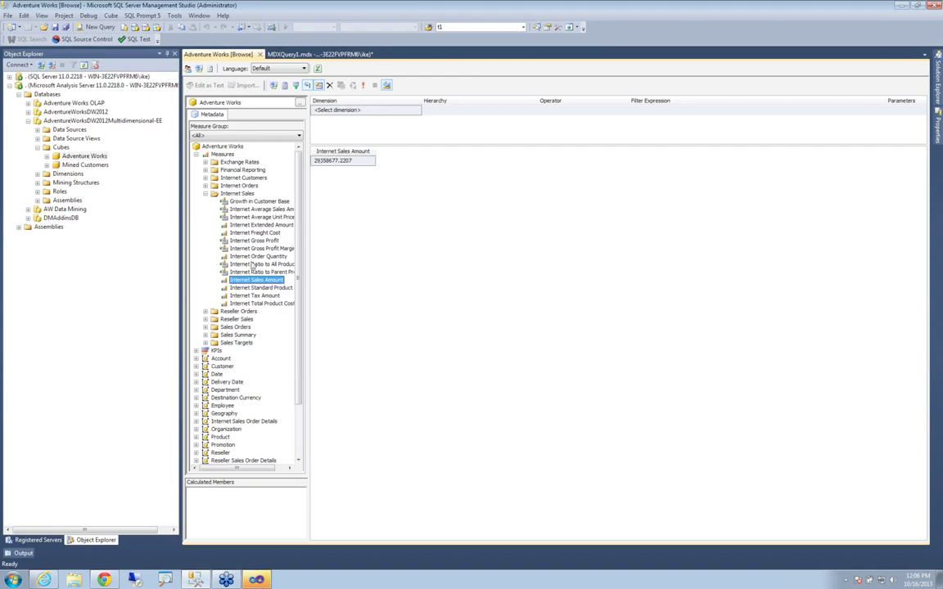
# - Add Date.Calendar Year from the Date dimension's Calendar folder to the query and expand the Date.Calendar hierarchy
pyautogui.click(197, 374)
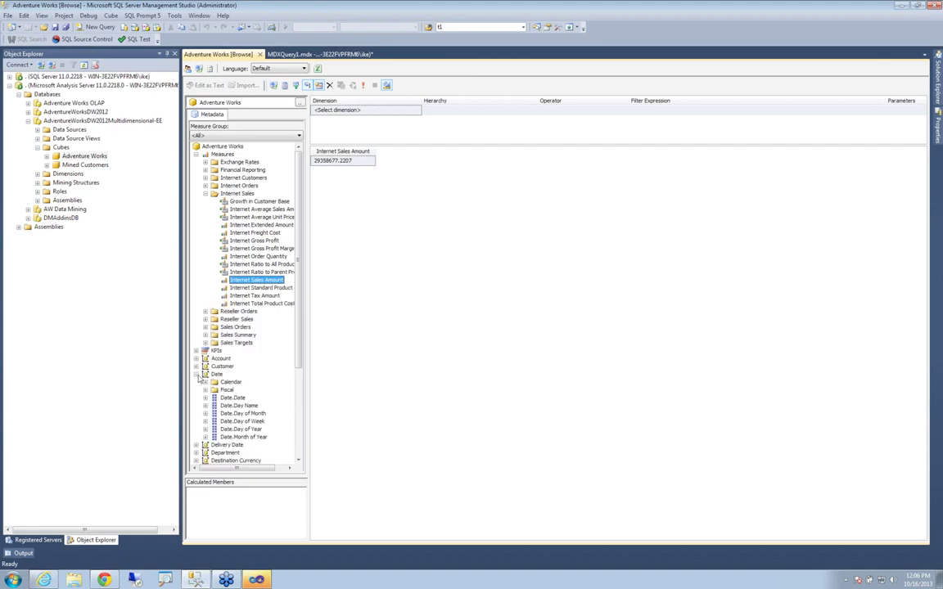
pyautogui.click(205, 383)
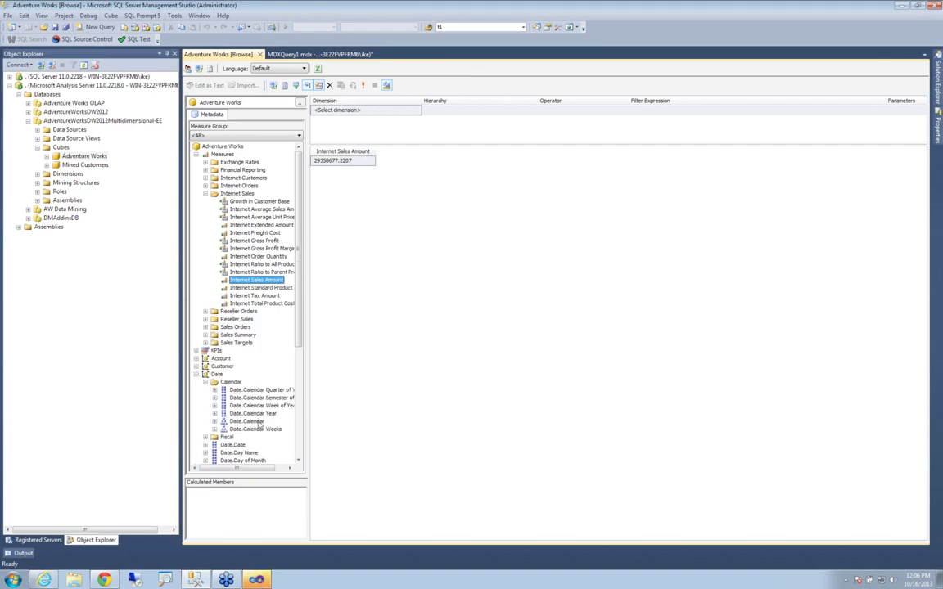
pyautogui.moveTo(252, 413); pyautogui.dragTo(324, 363)
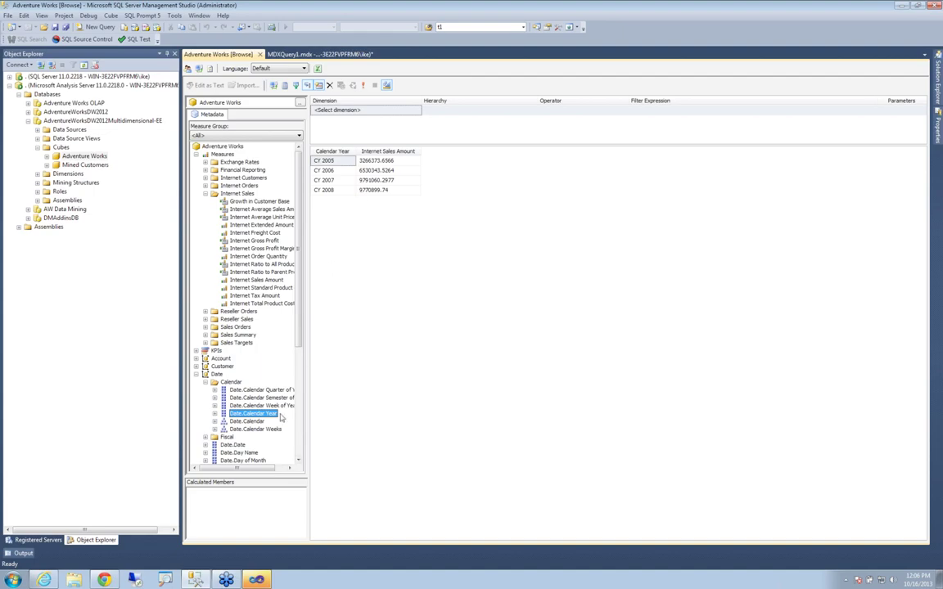
pyautogui.click(214, 421)
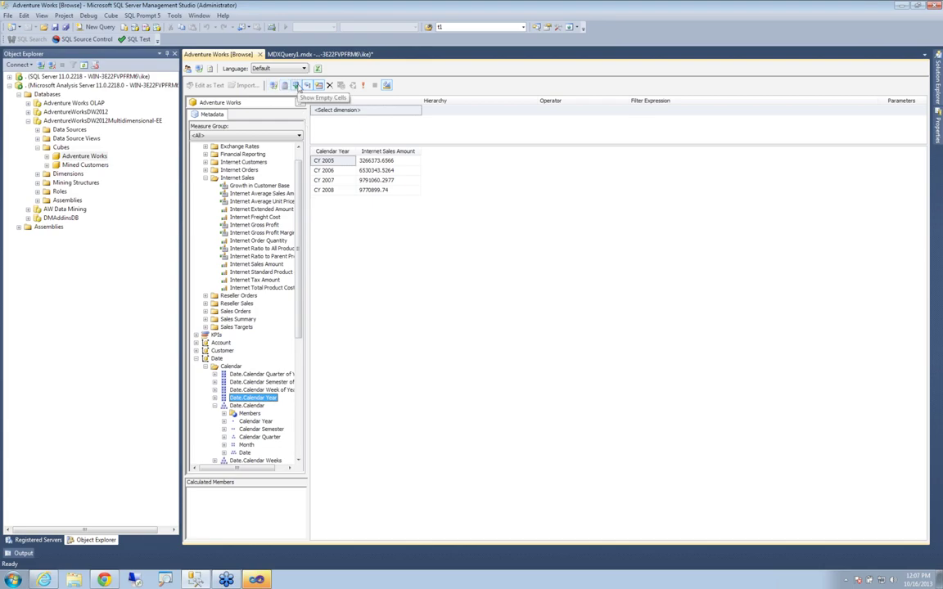
# - Show the query's MDX text, delete its CELL PROPERTIES clause, and put the NON EMPTY rows set and DIMENSION PROPERTIES on separate lines
pyautogui.click(387, 86)
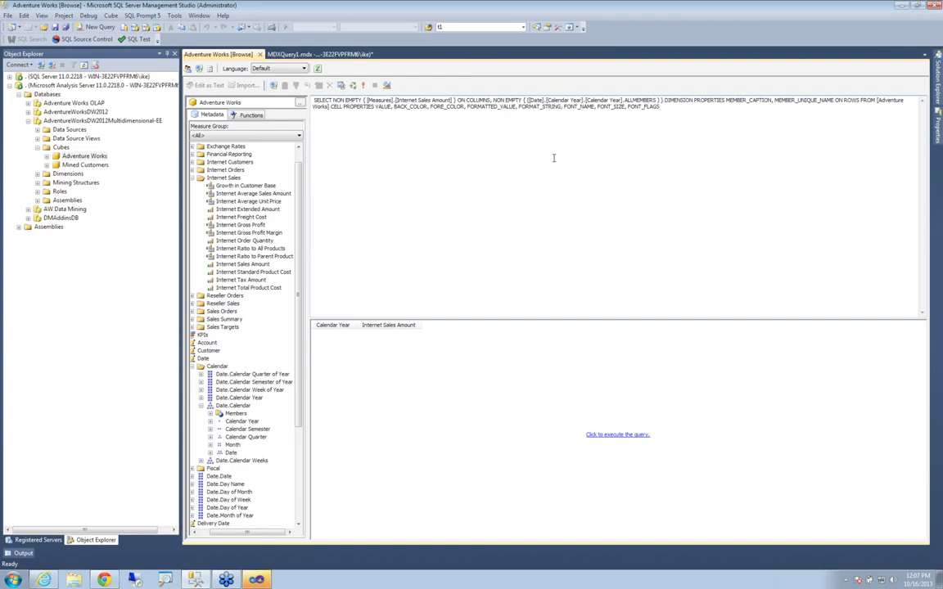
pyautogui.click(330, 108)
pyautogui.moveTo(330, 108); pyautogui.dragTo(741, 114)
pyautogui.press('Delete')
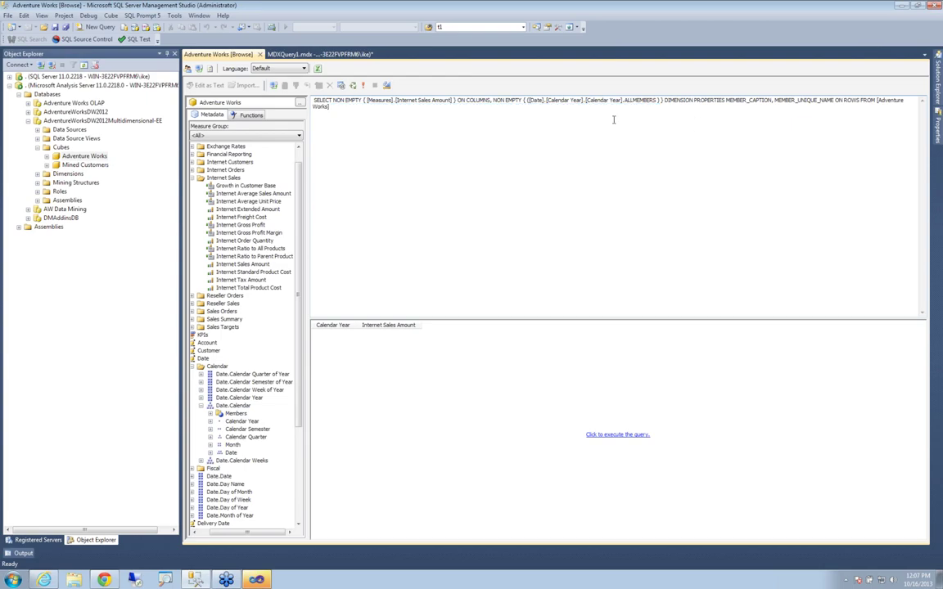
pyautogui.click(492, 99)
pyautogui.press('Return')
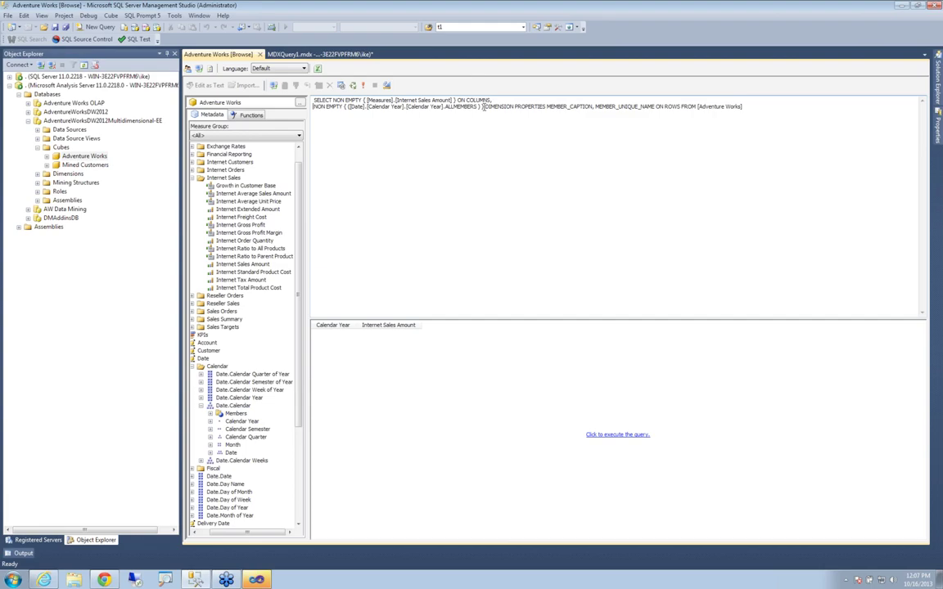
pyautogui.press('Return')
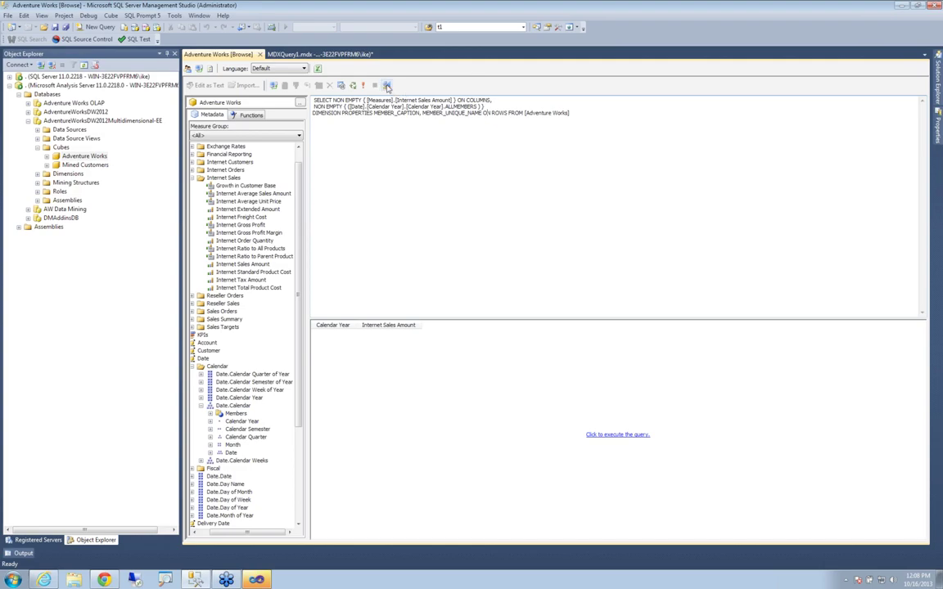
# - Return the query to design mode, discarding the MDX edits, and remove the Calendar Year column
pyautogui.click(343, 84)
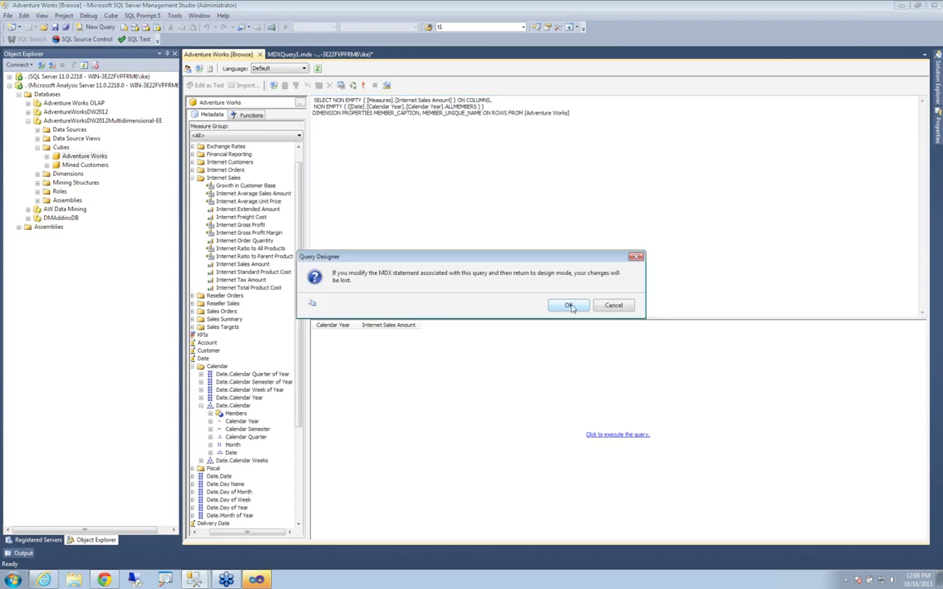
pyautogui.click(569, 306)
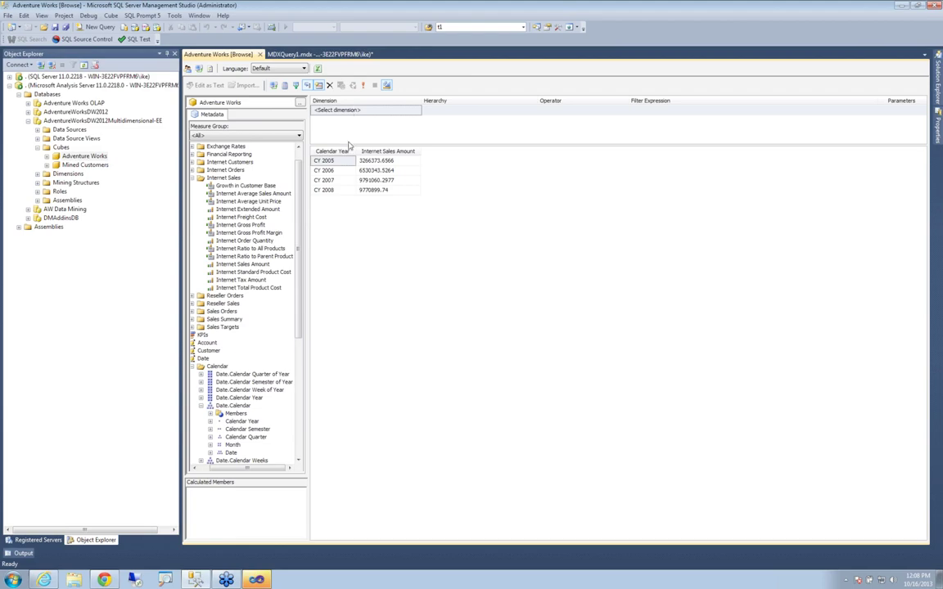
pyautogui.moveTo(342, 155); pyautogui.dragTo(190, 192)
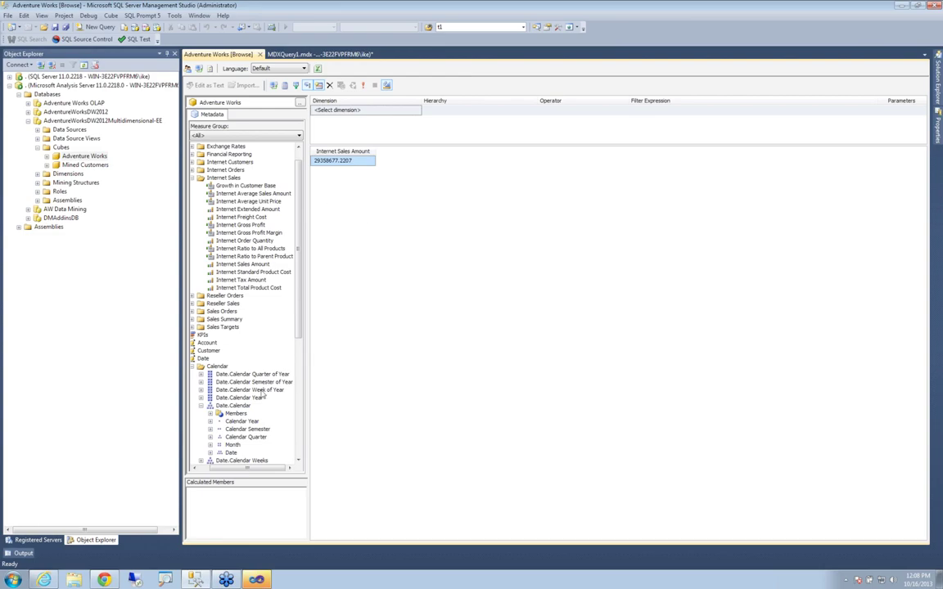
# - Add Date.Calendar Year and the Date.Calendar hierarchy's Month level to the query, and widen the Month column to show full names
pyautogui.moveTo(242, 398); pyautogui.dragTo(337, 243)
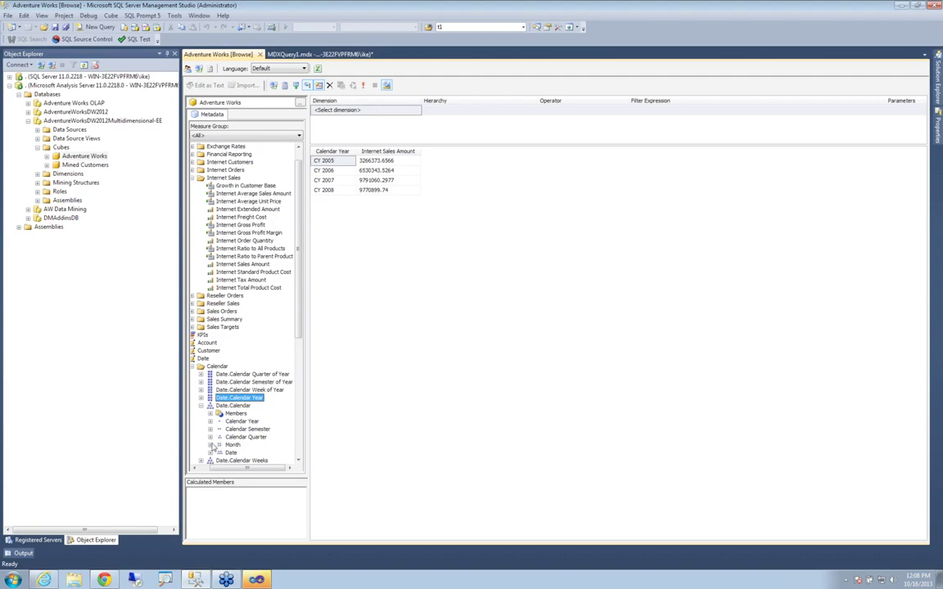
pyautogui.moveTo(232, 445); pyautogui.dragTo(351, 204)
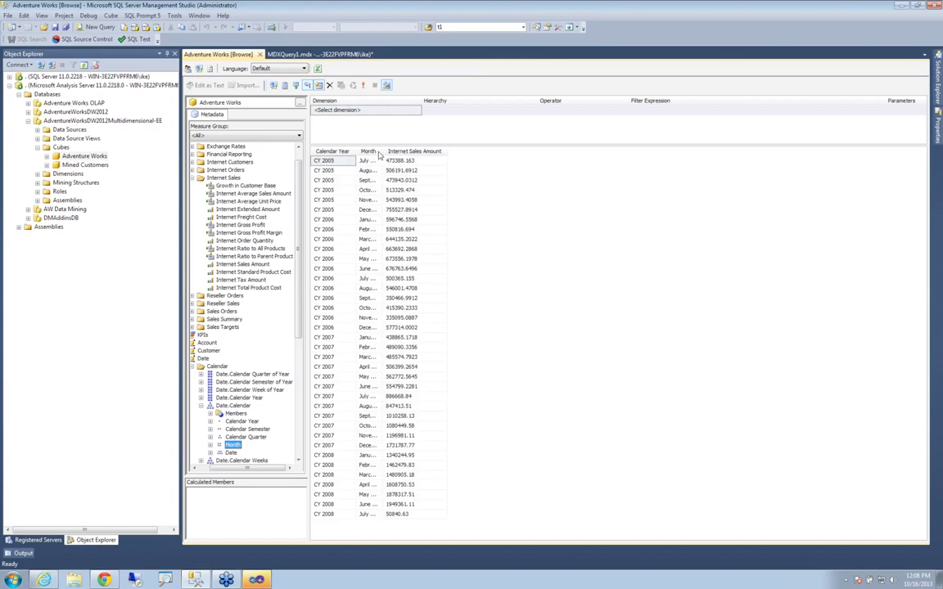
pyautogui.moveTo(382, 151); pyautogui.dragTo(430, 148)
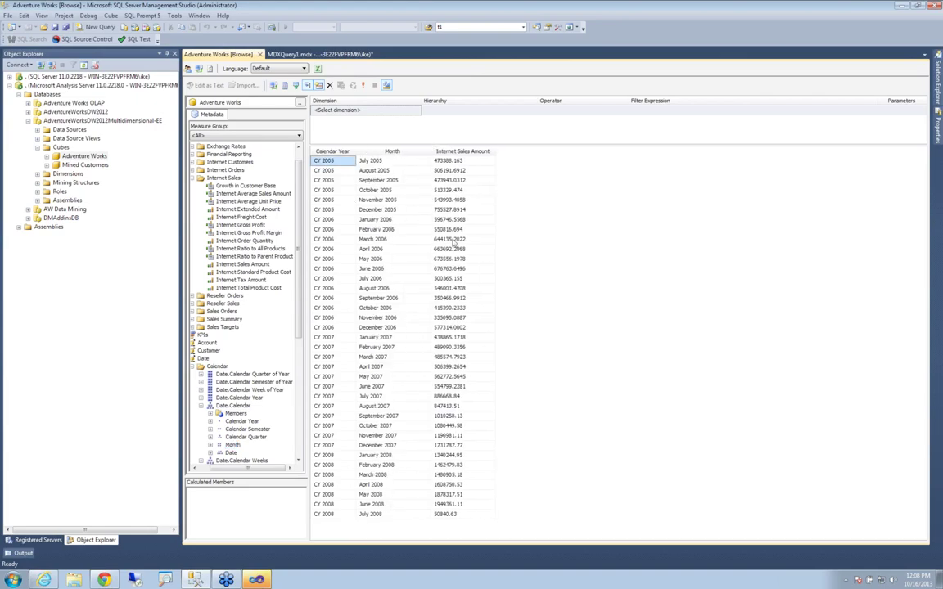
# - Examine the 2006 Internet Sales Amount values and the query's generated MDX text, and return to design mode
pyautogui.click(477, 271)
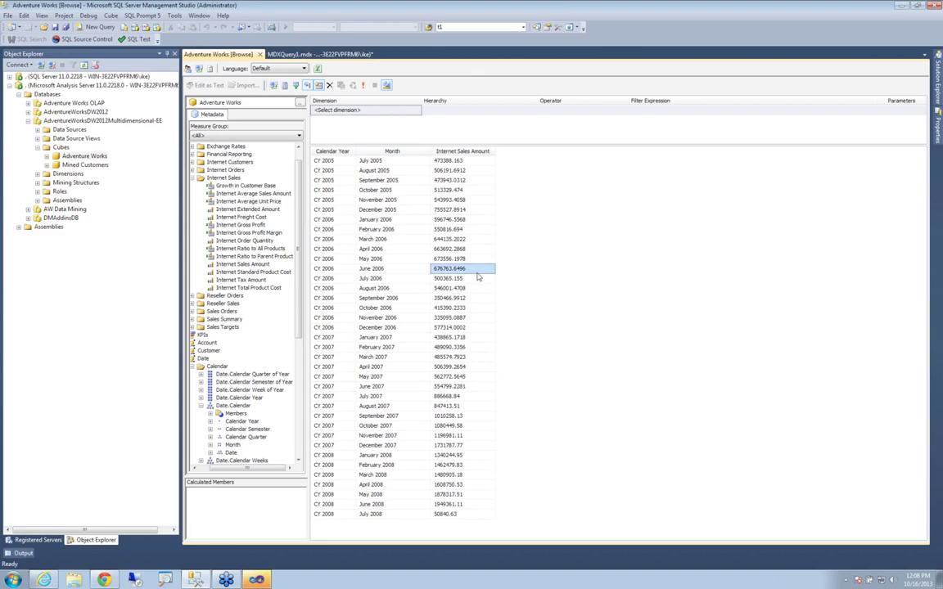
pyautogui.click(464, 327)
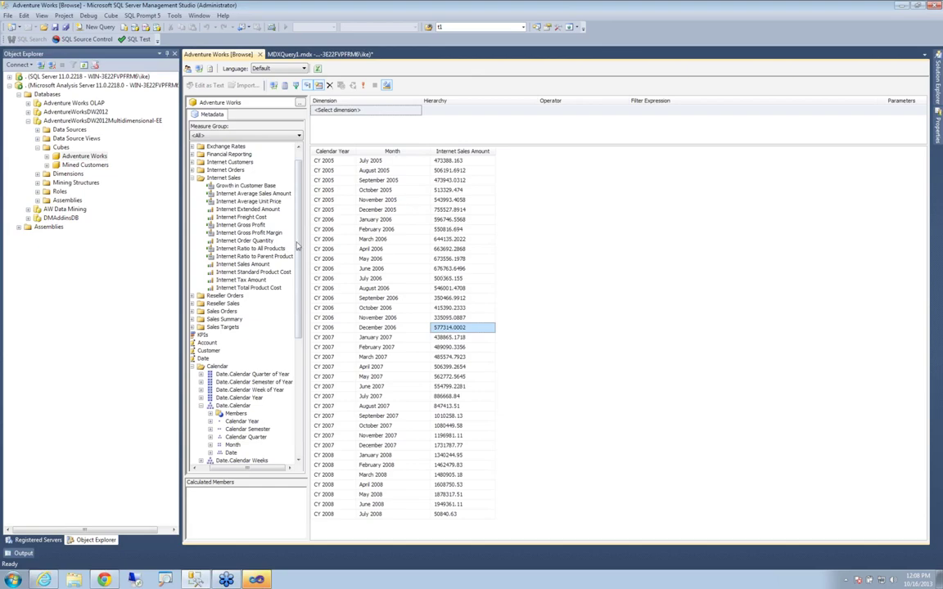
pyautogui.click(386, 86)
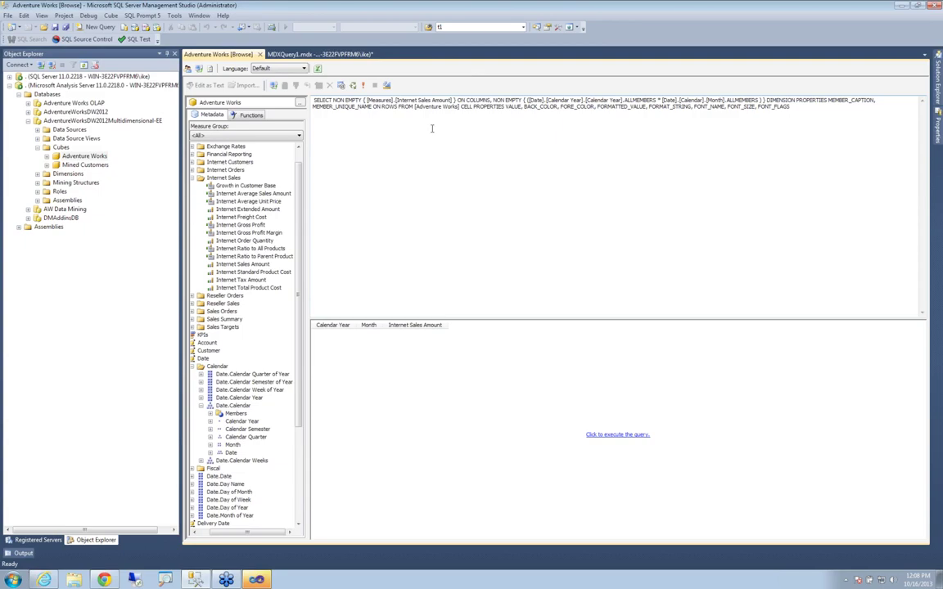
pyautogui.click(387, 87)
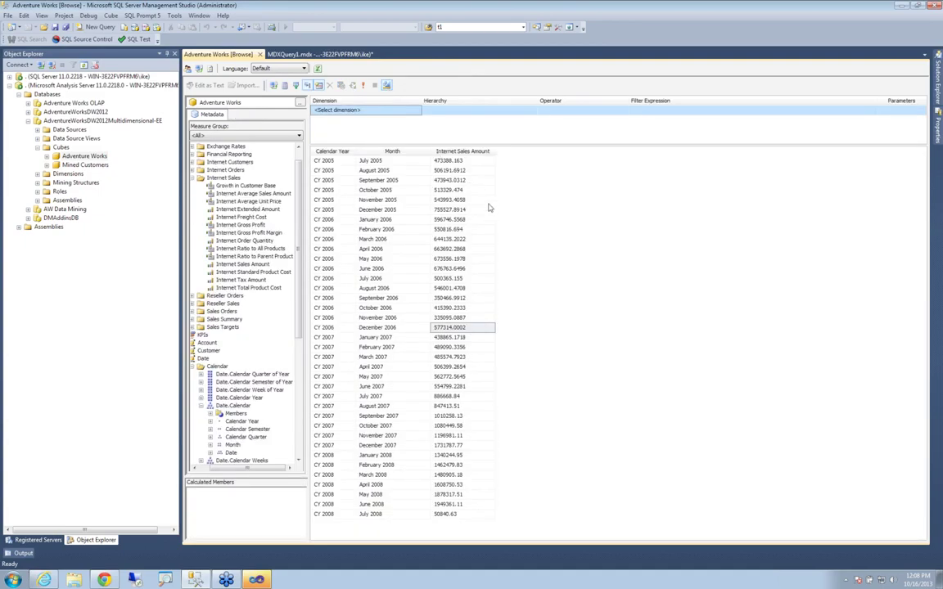
# - Add a query filter on the Date dimension's Date.Calendar Year hierarchy with the Equal operator
pyautogui.click(417, 112)
pyautogui.click(416, 111)
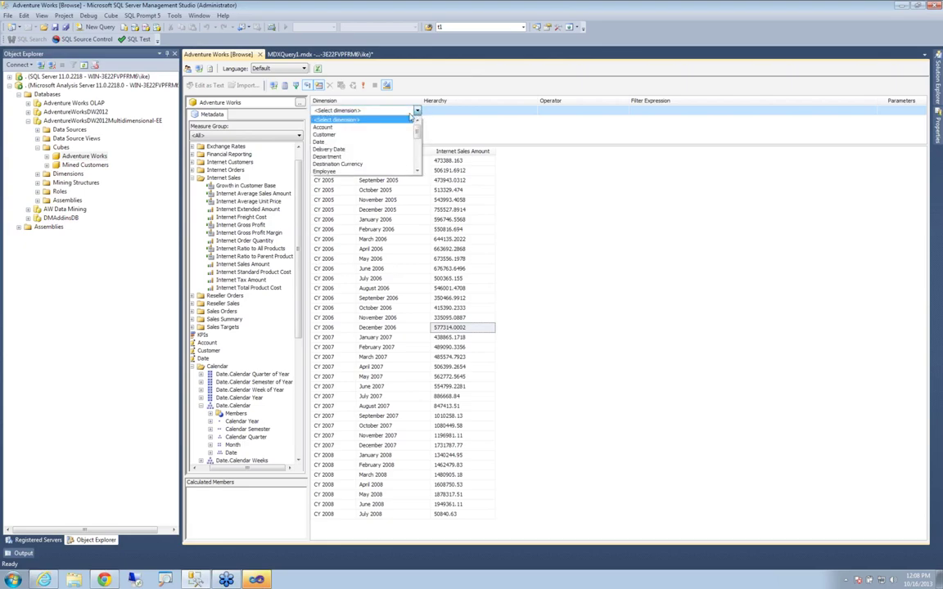
pyautogui.click(328, 141)
pyautogui.click(521, 112)
pyautogui.click(531, 111)
pyautogui.click(442, 140)
pyautogui.click(565, 111)
pyautogui.click(620, 112)
pyautogui.click(565, 119)
# - Set the Calendar Year filter expression to CY 2007 and widen the Month column to show full names
pyautogui.click(656, 111)
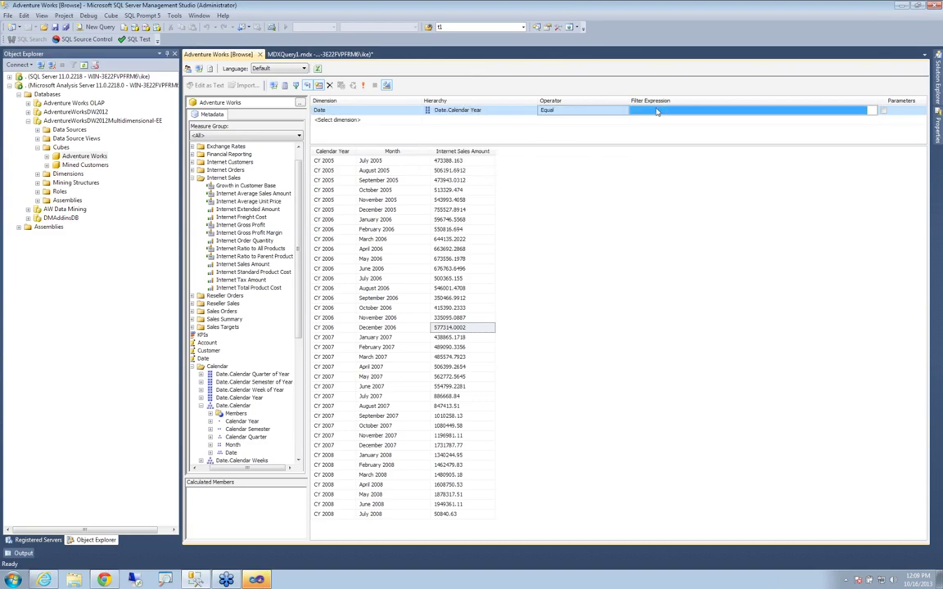
pyautogui.click(655, 112)
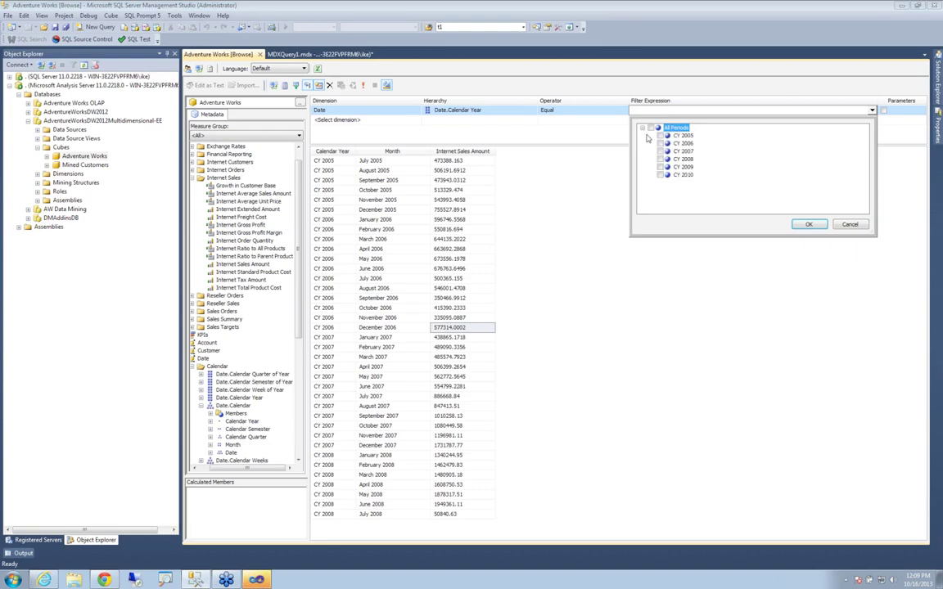
pyautogui.click(660, 152)
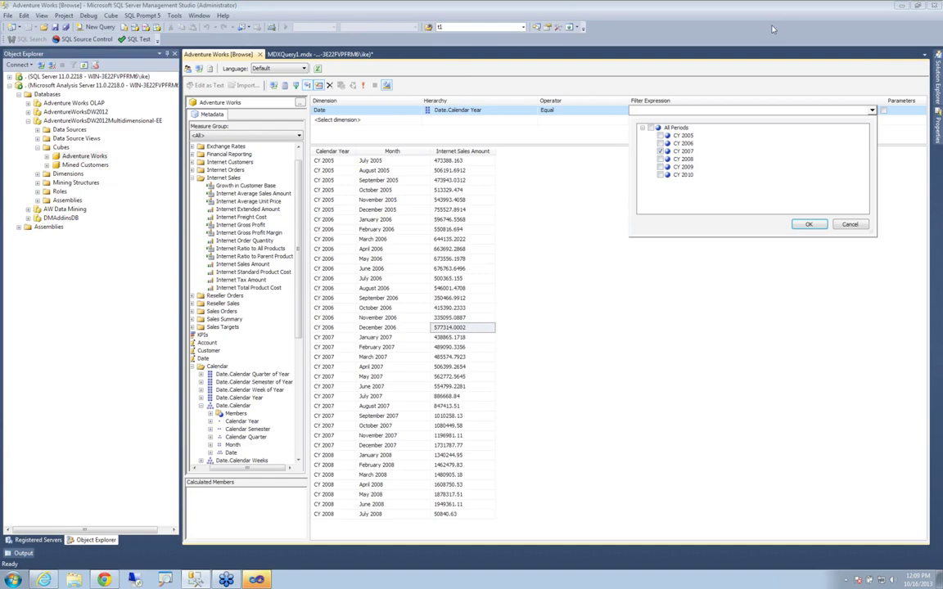
pyautogui.click(808, 224)
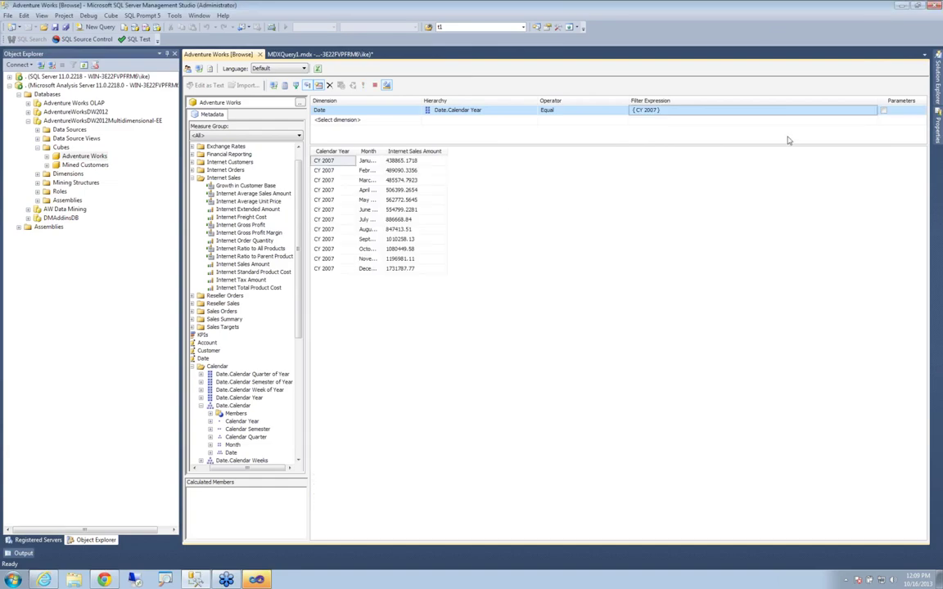
pyautogui.moveTo(384, 150); pyautogui.dragTo(440, 145)
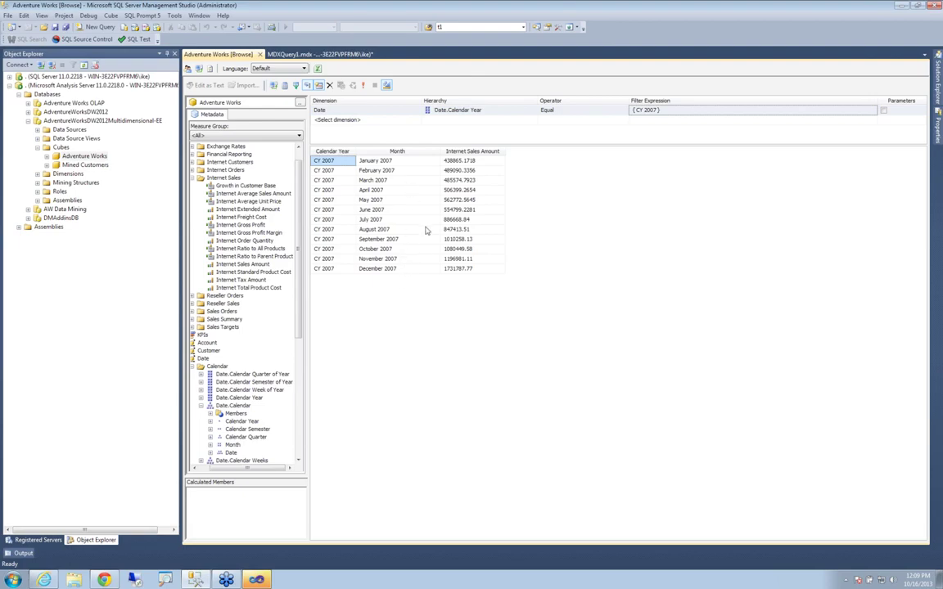
# - Remove the Month column from the query results and delete the Date.Calendar Year filter
pyautogui.click(401, 152)
pyautogui.moveTo(402, 153); pyautogui.dragTo(218, 175)
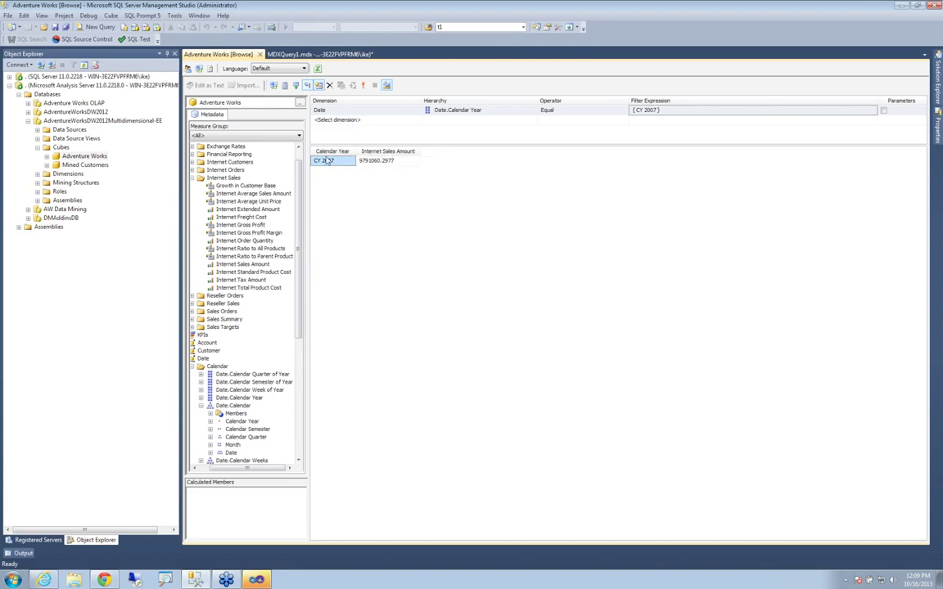
pyautogui.click(345, 111)
pyautogui.rightClick(345, 113)
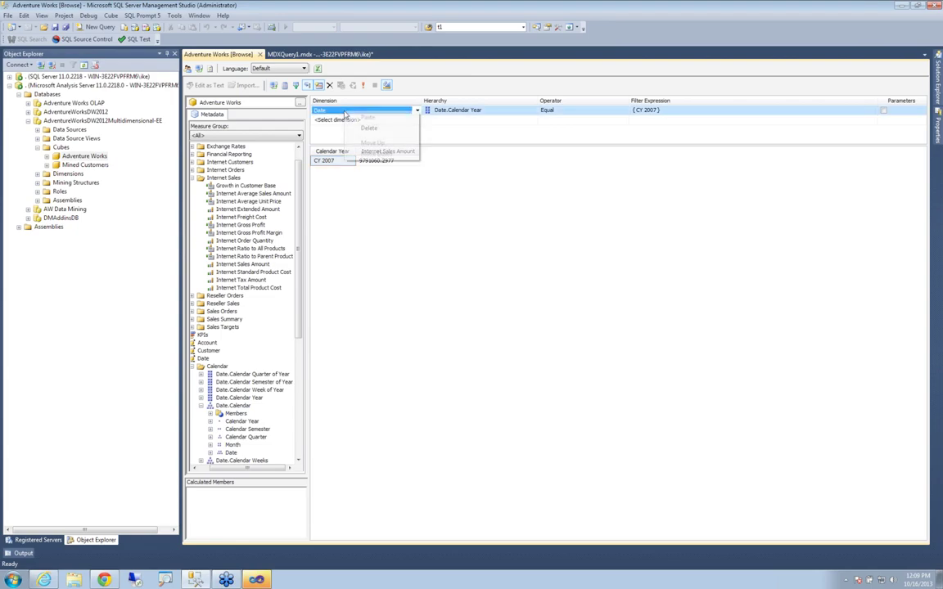
pyautogui.click(360, 129)
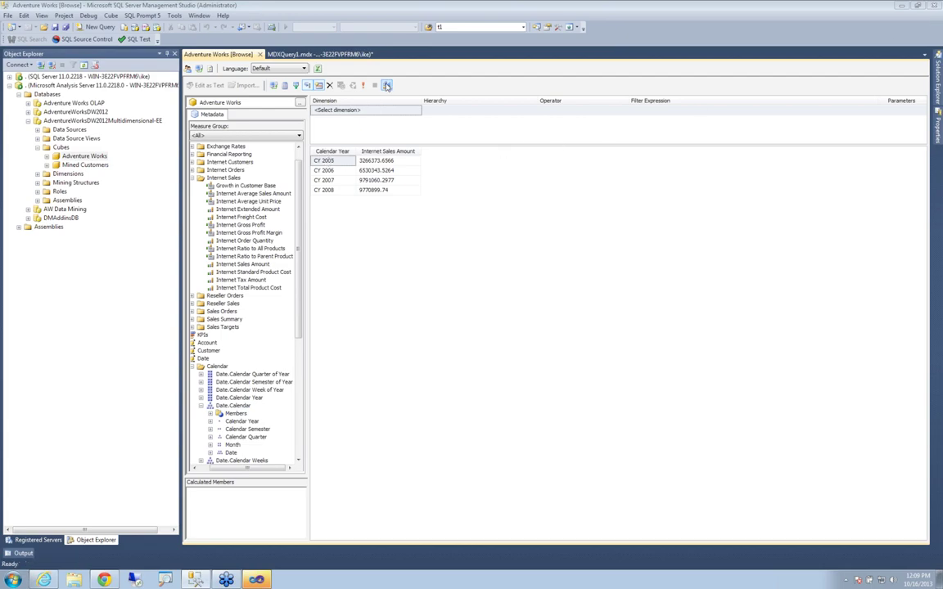
# - View the MDX generated for Internet Sales Amount by Calendar Year, and return to design mode
pyautogui.click(387, 85)
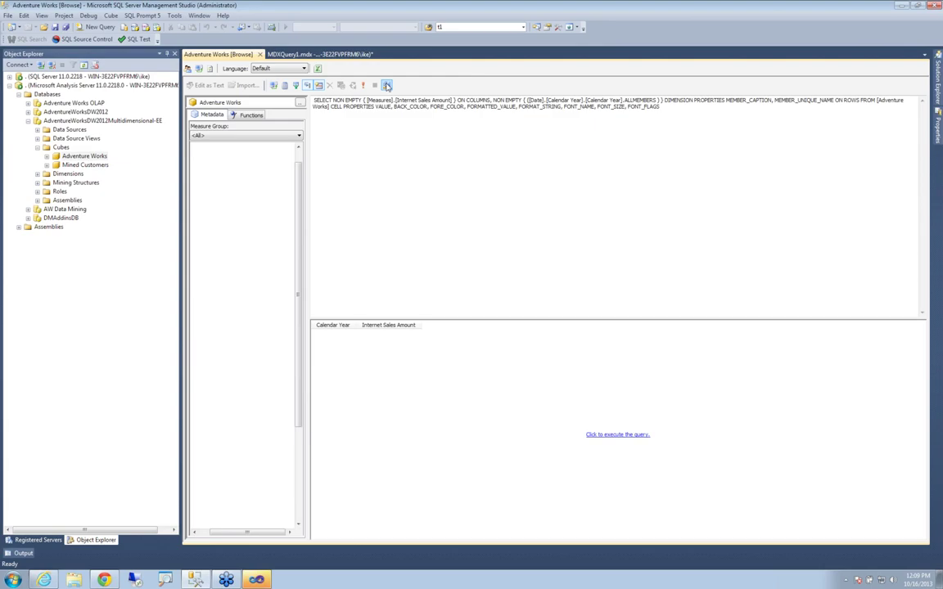
pyautogui.click(387, 86)
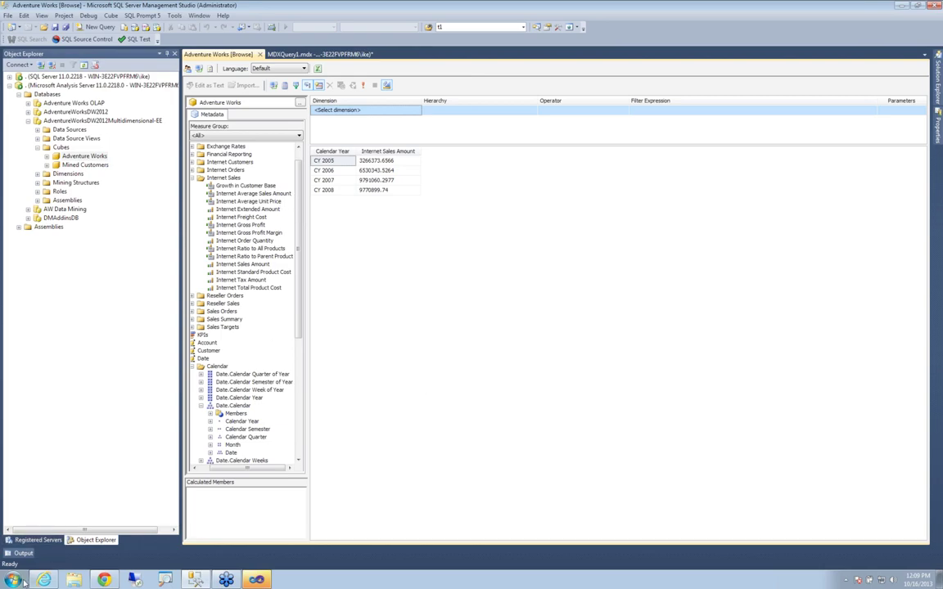
# - Switch to Excel, create a blank workbook, and maximize its window
pyautogui.press('super')
pyautogui.click(37, 441)
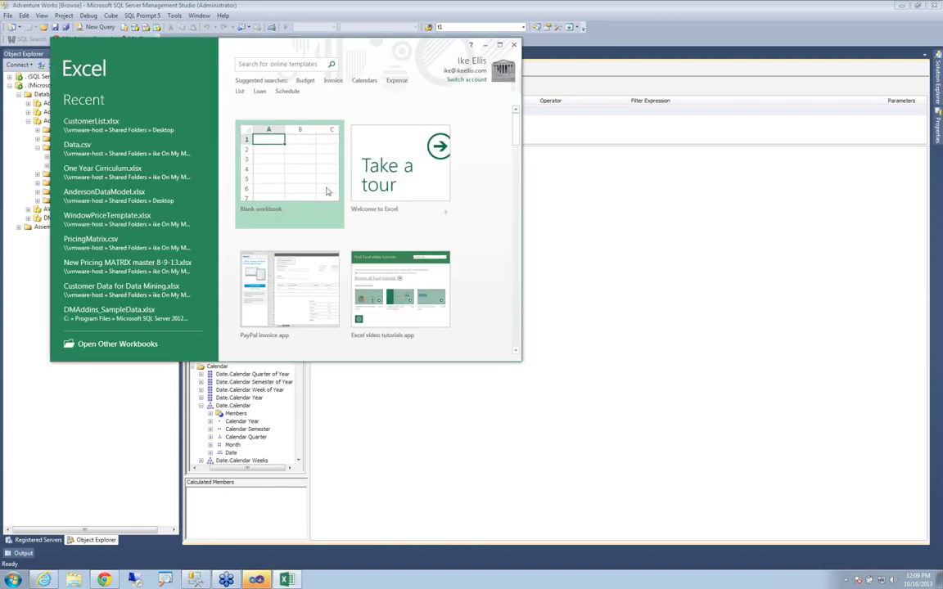
pyautogui.click(278, 199)
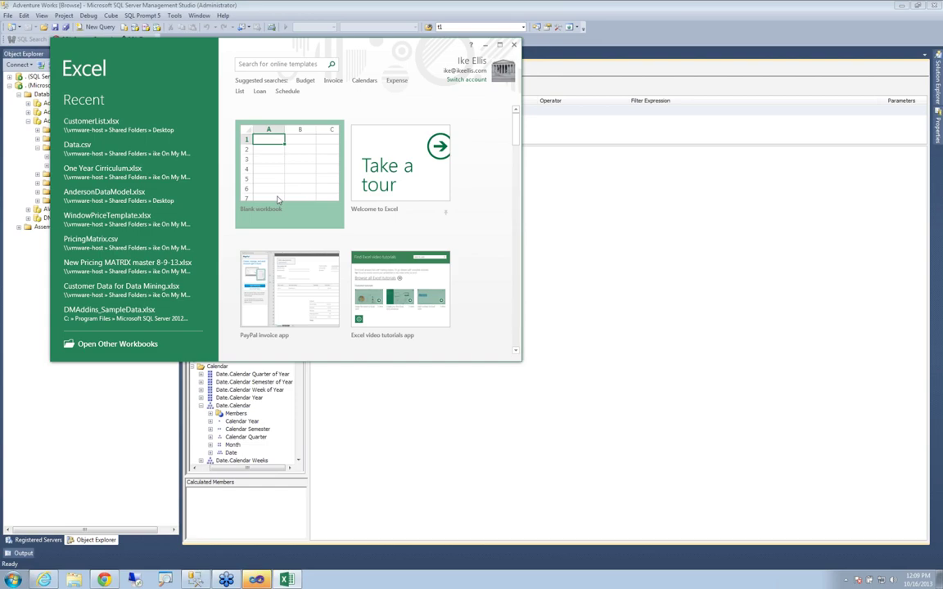
pyautogui.click(277, 196)
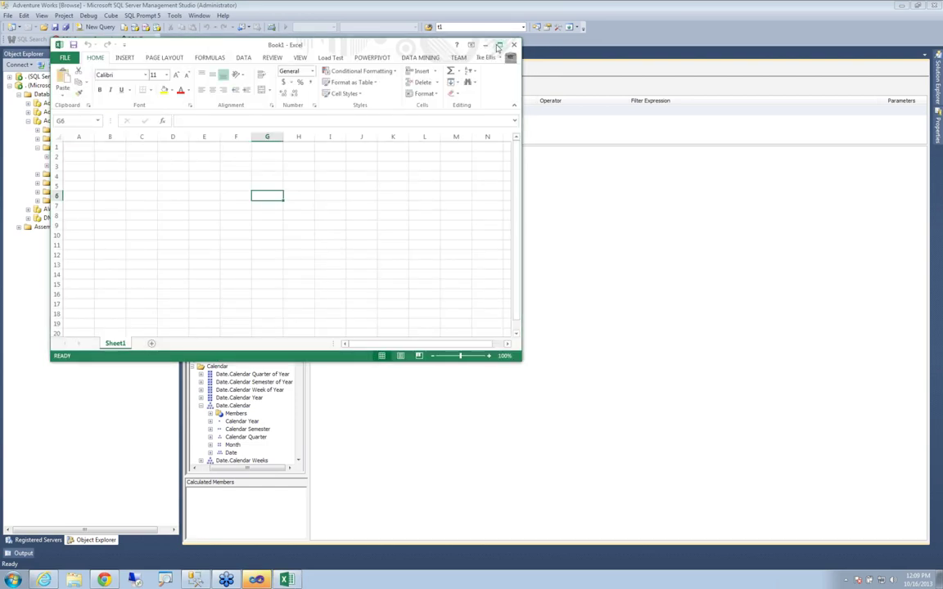
pyautogui.click(499, 46)
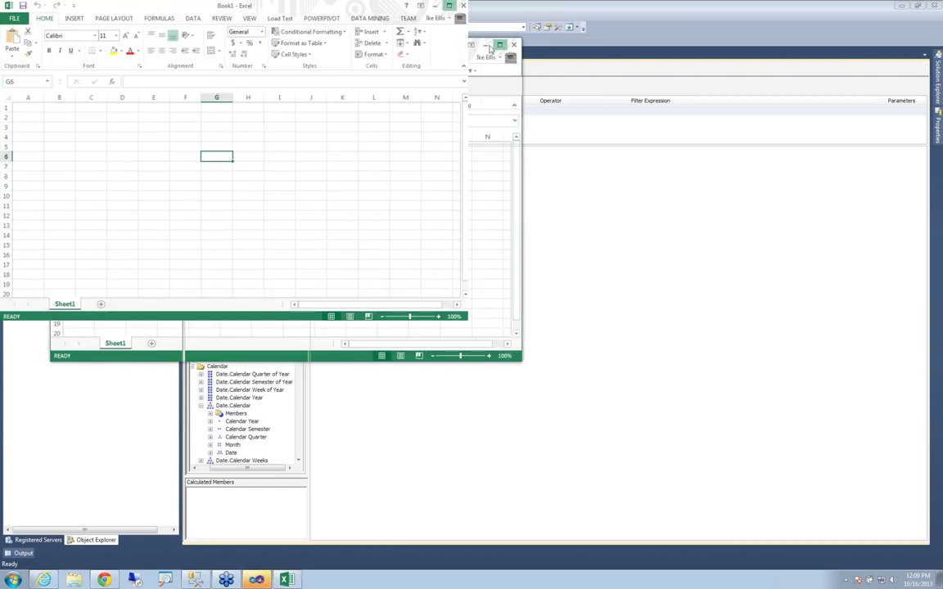
# - Start a new Analysis Services data connection to the server "." using Windows Authentication
pyautogui.click(207, 21)
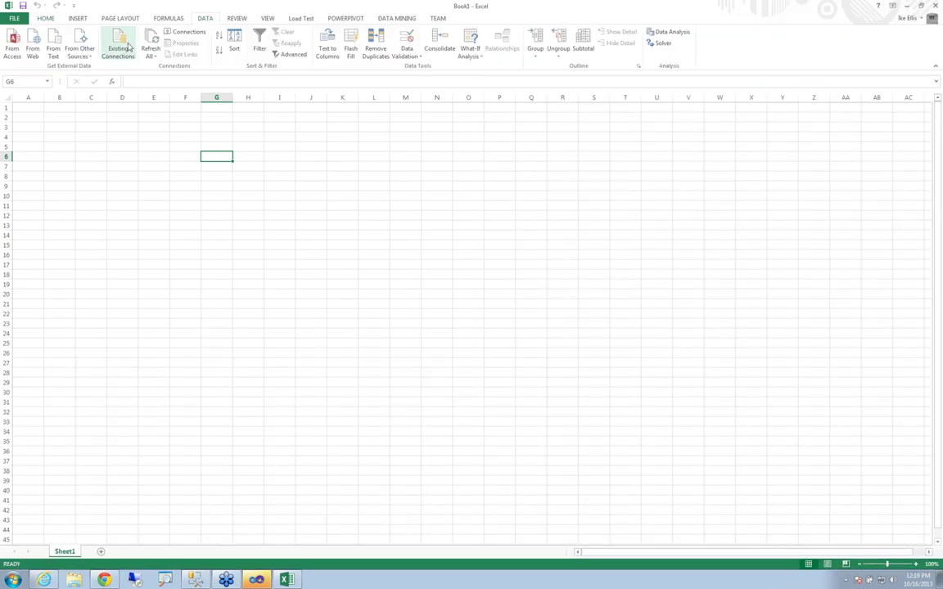
pyautogui.click(118, 45)
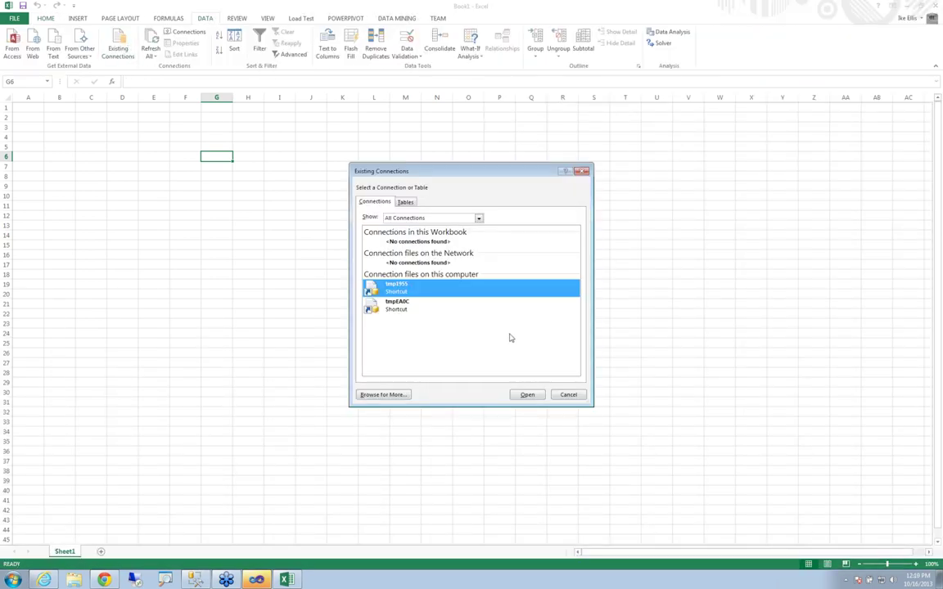
pyautogui.click(568, 395)
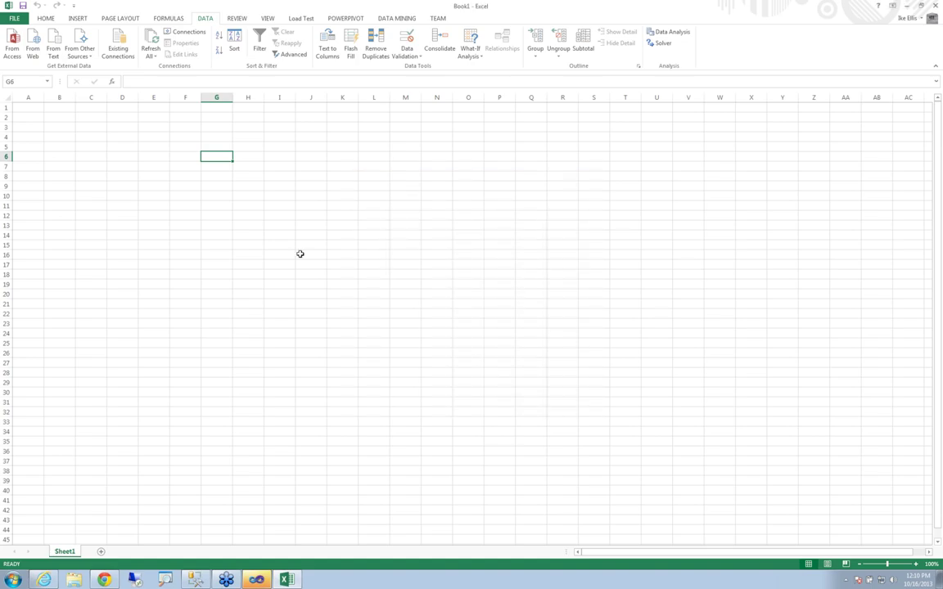
pyautogui.click(87, 51)
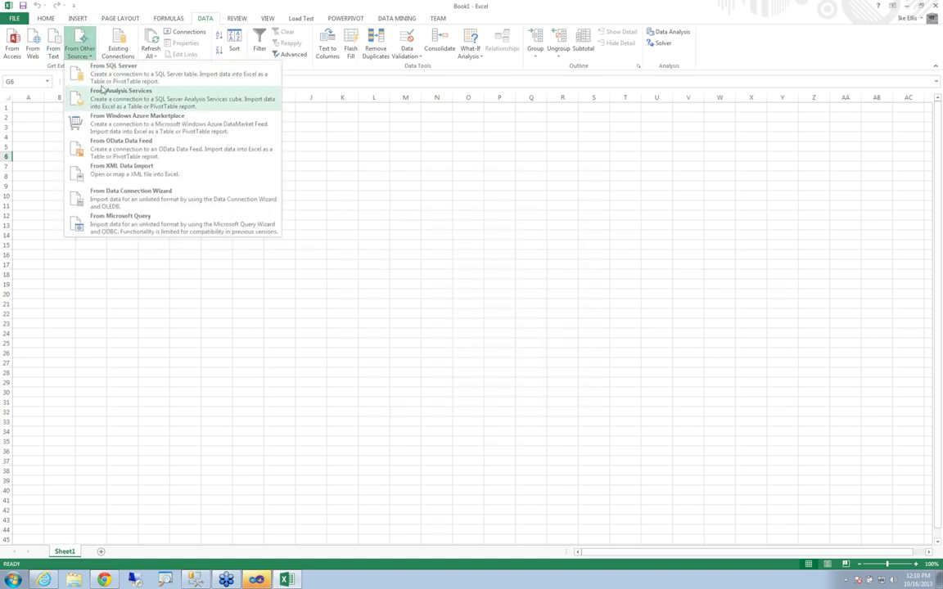
pyautogui.click(115, 101)
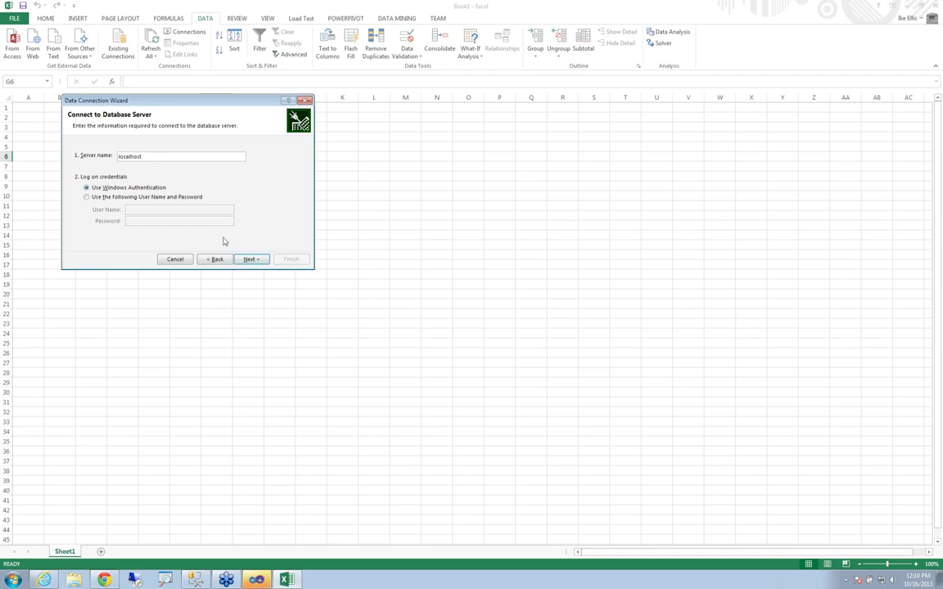
pyautogui.moveTo(151, 156); pyautogui.dragTo(71, 157)
pyautogui.press('BackSpace')
pyautogui.click(252, 260)
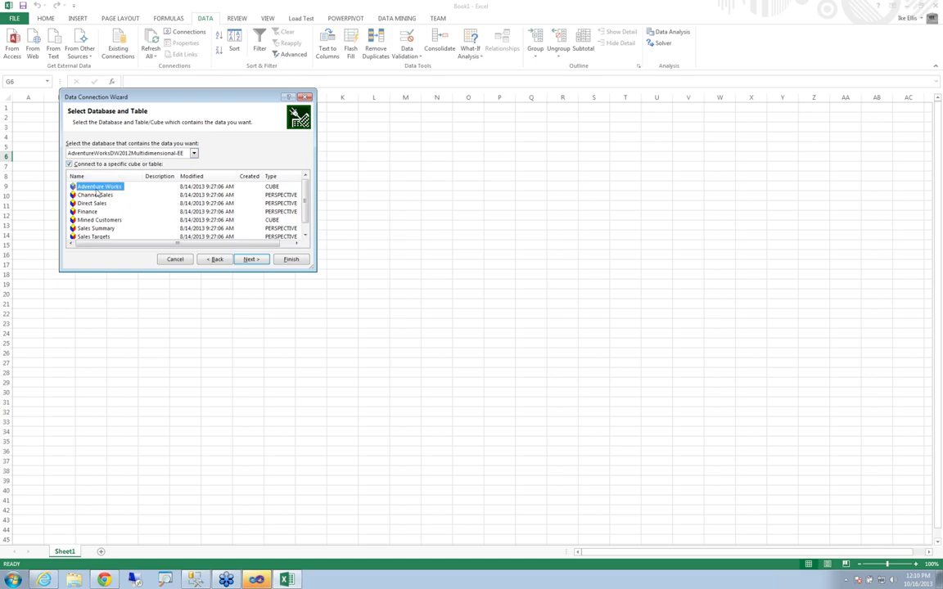
# - Choose the Adventure Works cube in AdventureWorksDW2012Multidimensional-EE and save its data connection file, replacing the existing one
pyautogui.click(258, 260)
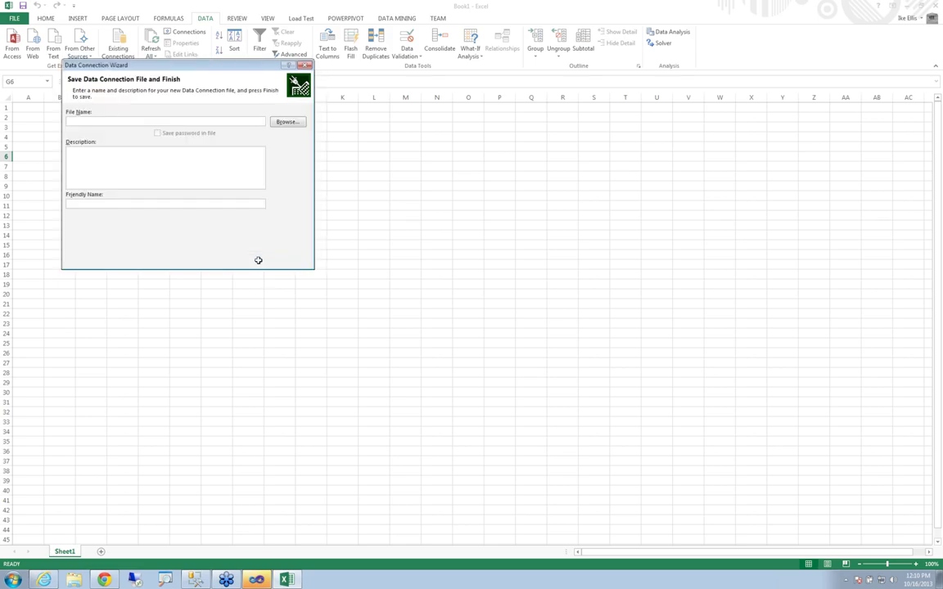
pyautogui.click(287, 260)
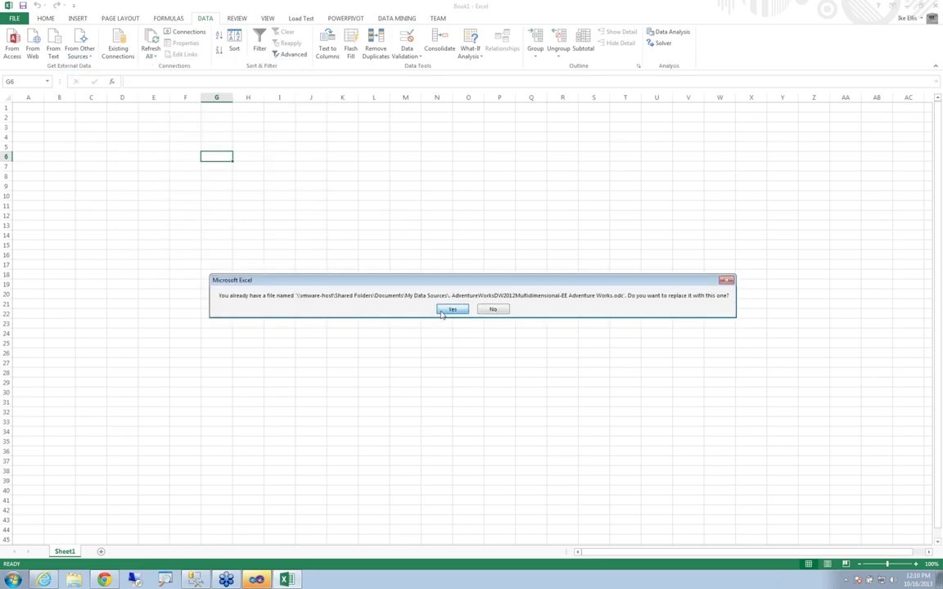
pyautogui.click(440, 311)
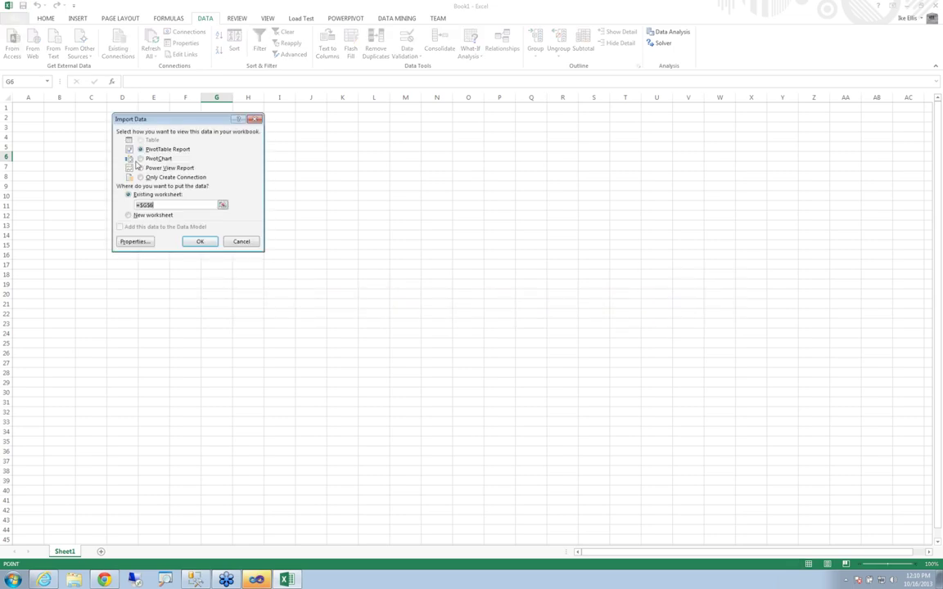
# - Import the cube as a PivotTable report at G6 of the existing worksheet, with Internet Sales Amount as its values
pyautogui.click(202, 241)
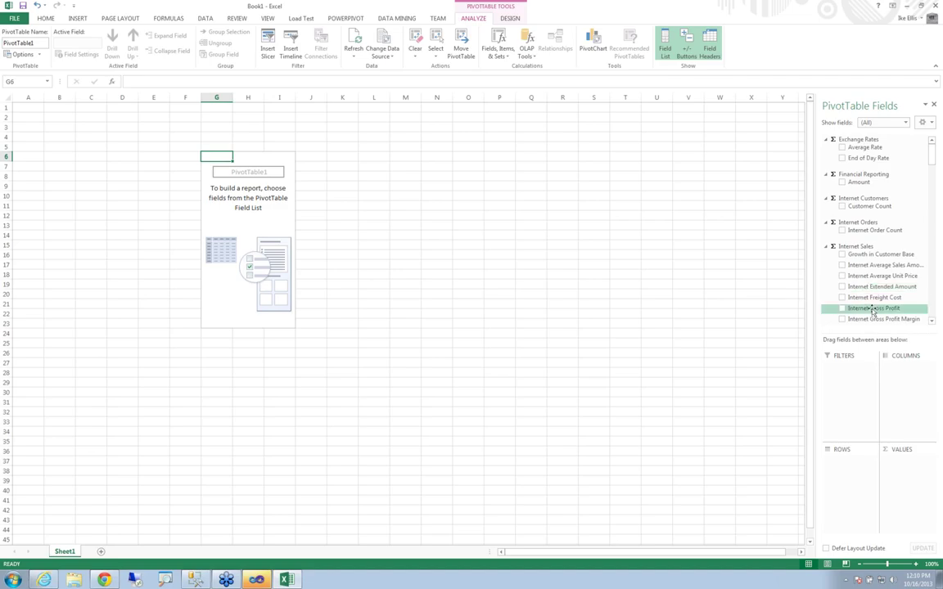
pyautogui.click(931, 308)
pyautogui.moveTo(874, 182); pyautogui.dragTo(911, 468)
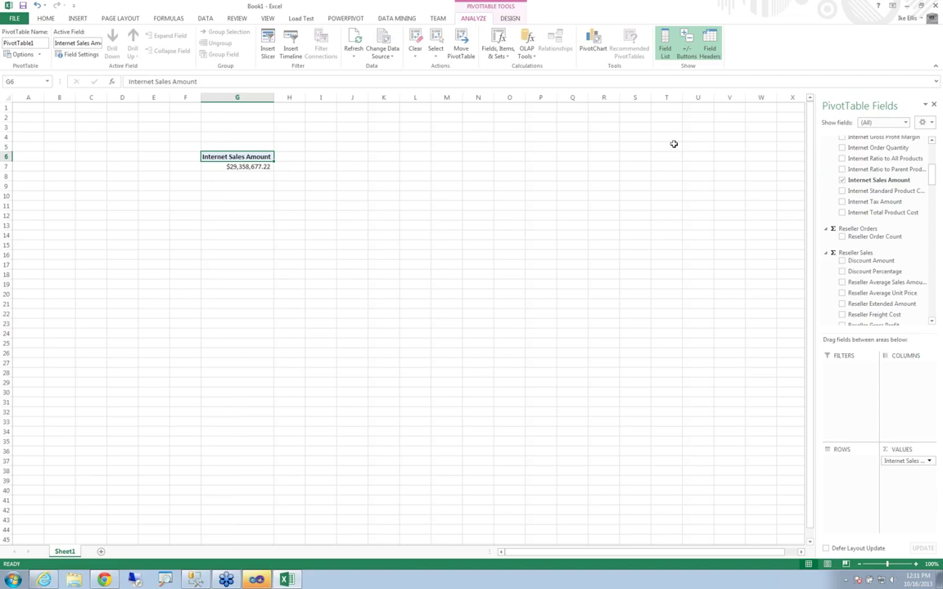
# - Add the Date.Calendar hierarchy from the Date dimension's Calendar folder to the PivotTable's rows
pyautogui.scroll(-5, 937, 261)
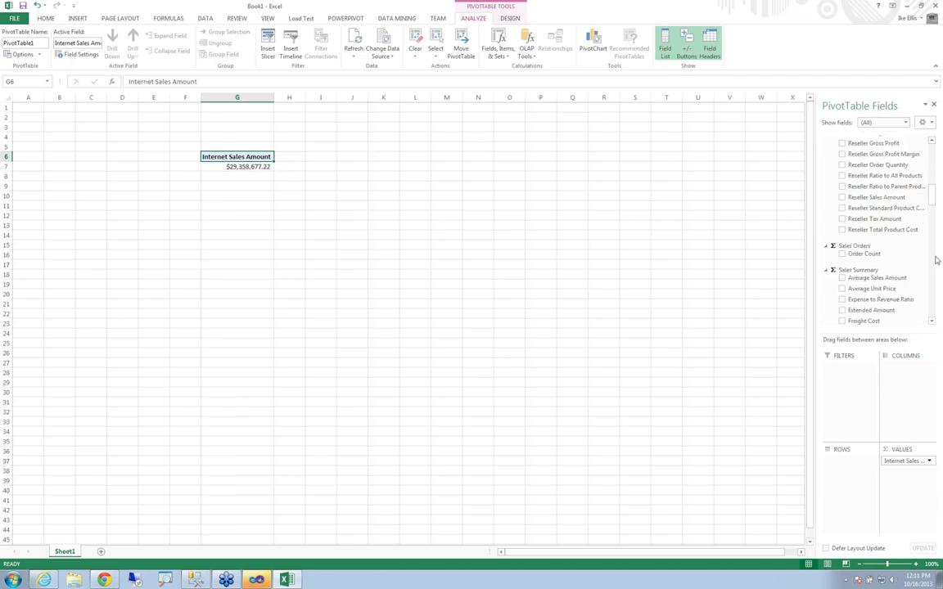
pyautogui.scroll(-10, 937, 260)
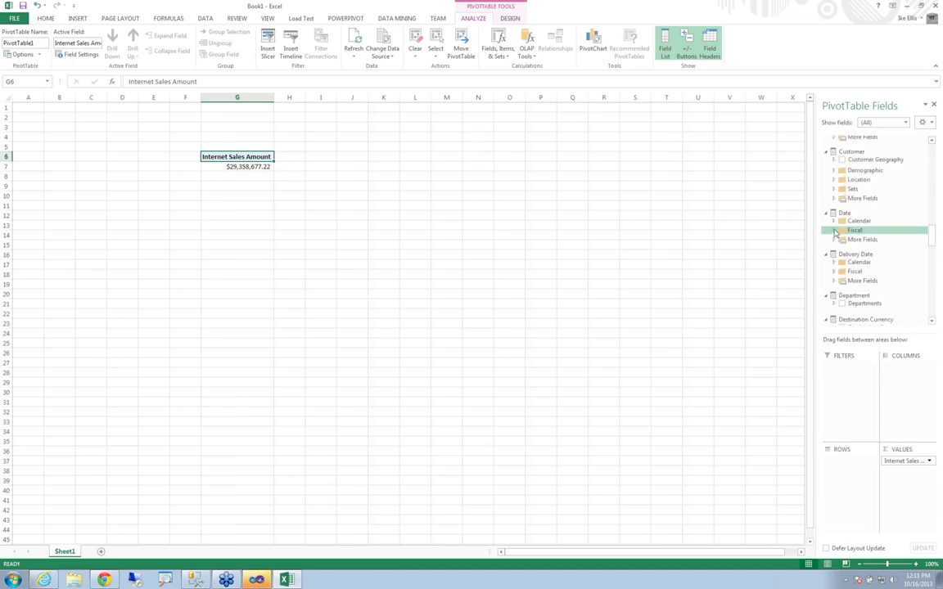
pyautogui.click(834, 222)
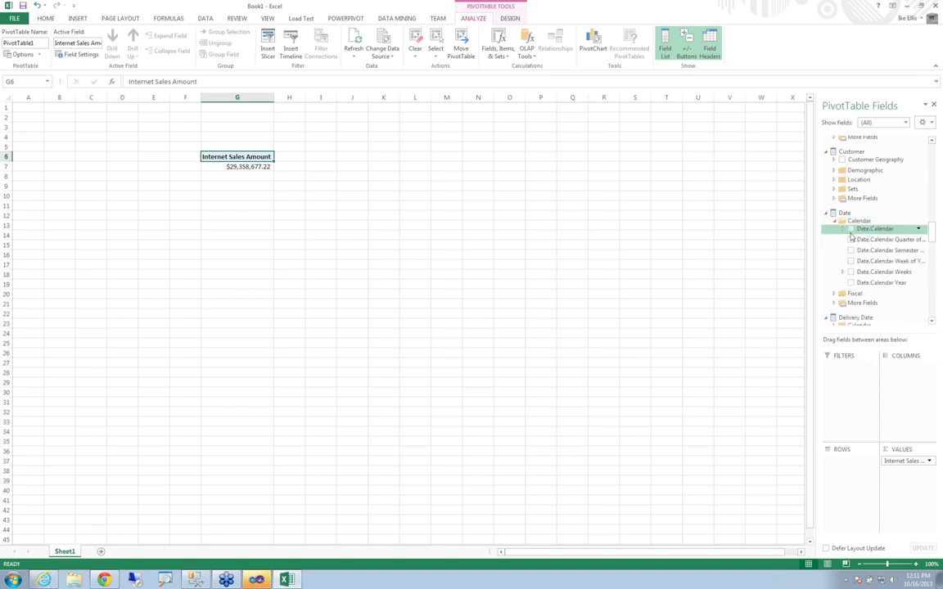
pyautogui.moveTo(859, 233); pyautogui.dragTo(832, 461)
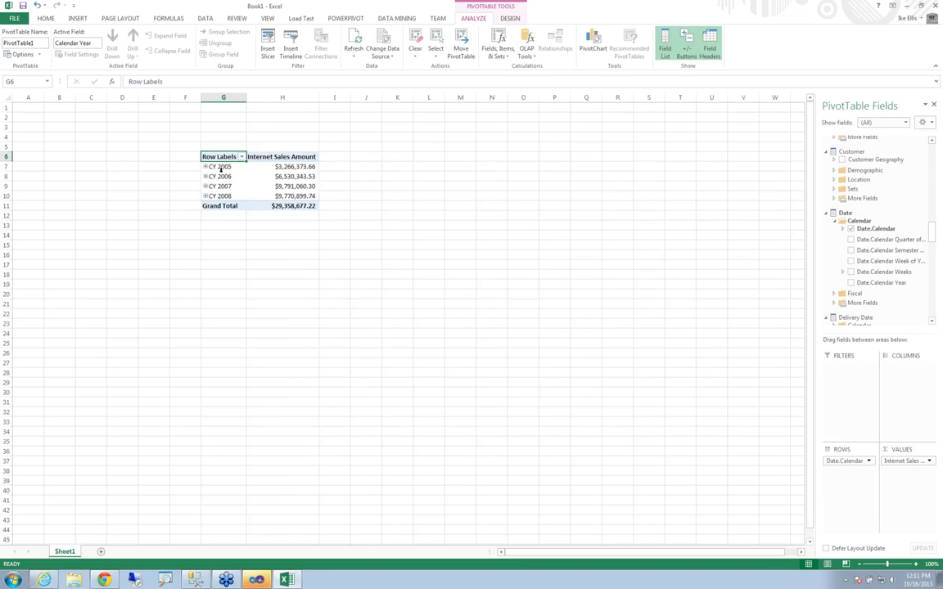
# - Expand CY 2005, H2 CY 2005 and Q3 CY 2005 down to the individual months
pyautogui.click(209, 166)
pyautogui.click(206, 166)
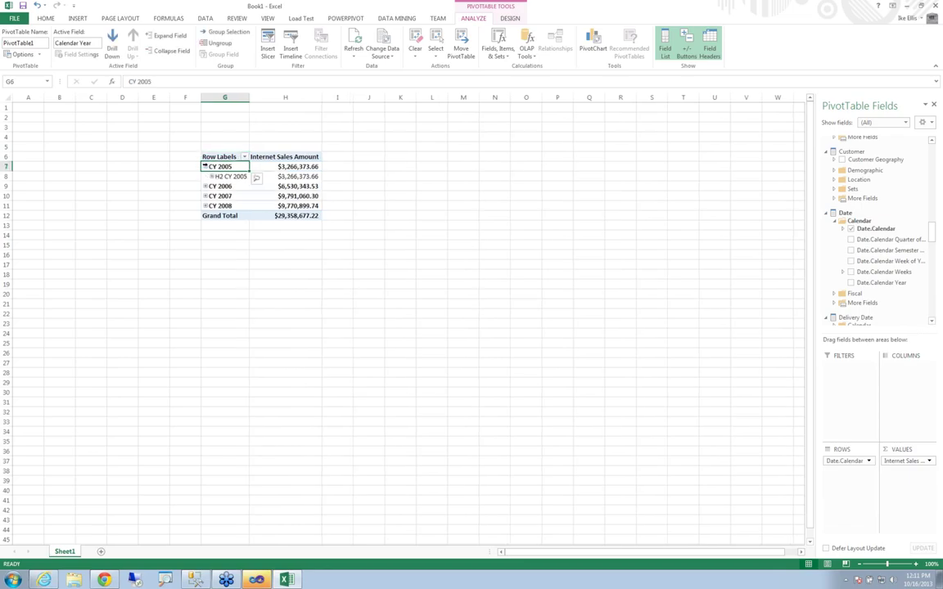
pyautogui.click(209, 176)
pyautogui.click(206, 176)
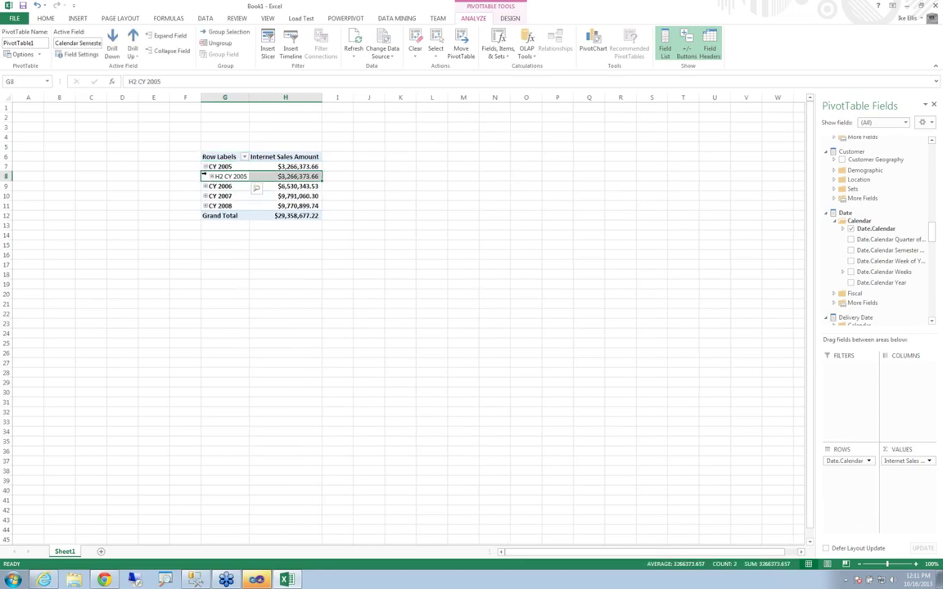
pyautogui.click(217, 177)
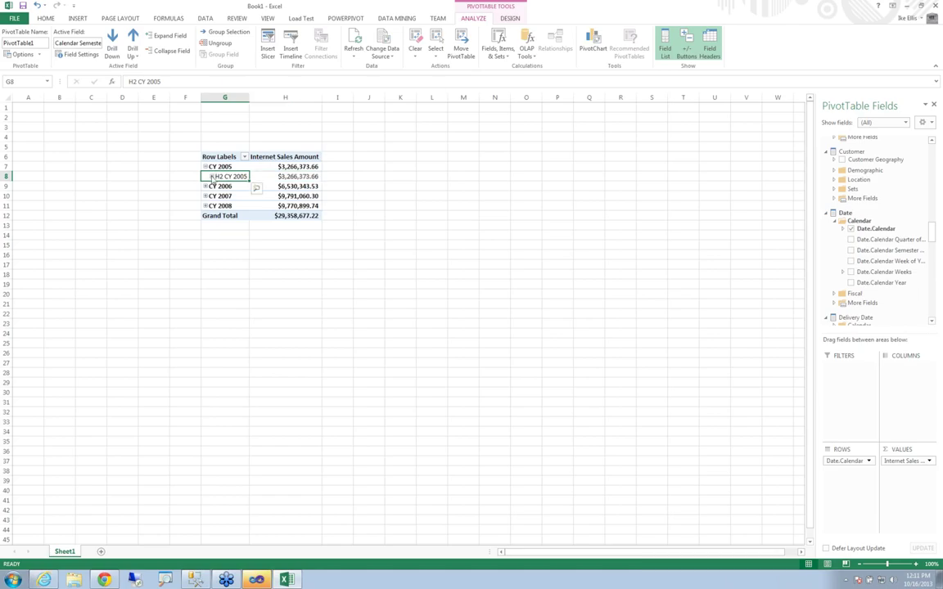
pyautogui.click(213, 177)
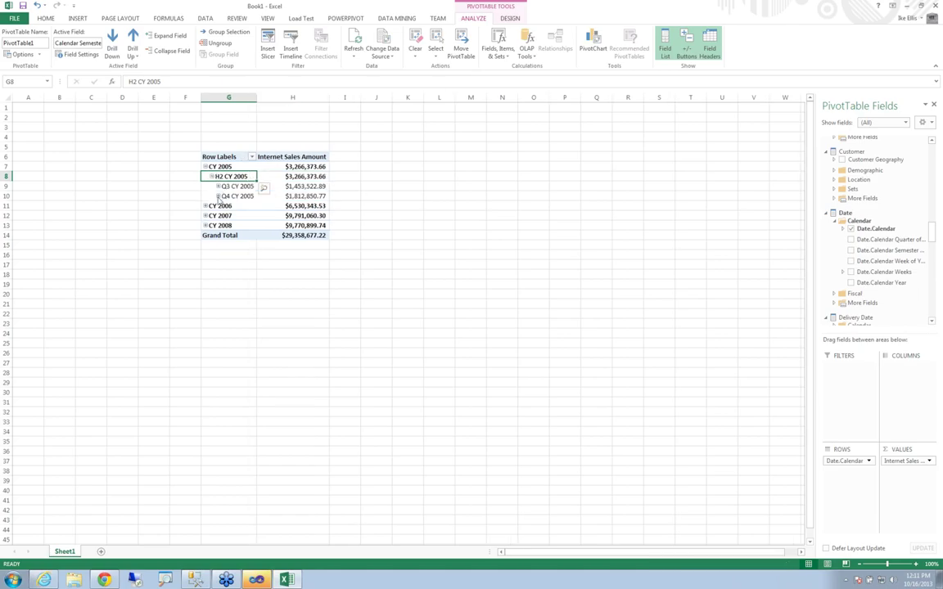
pyautogui.click(211, 186)
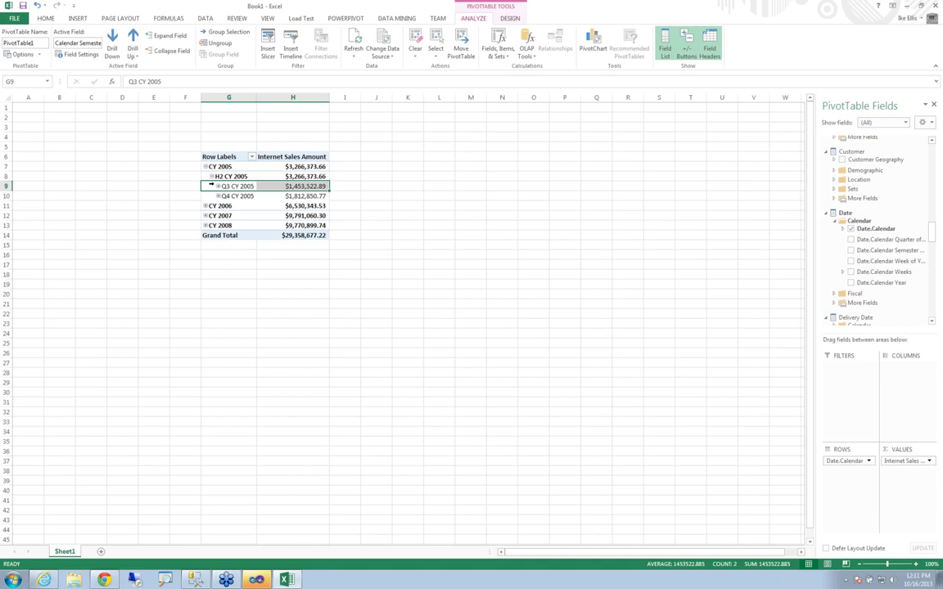
pyautogui.click(218, 186)
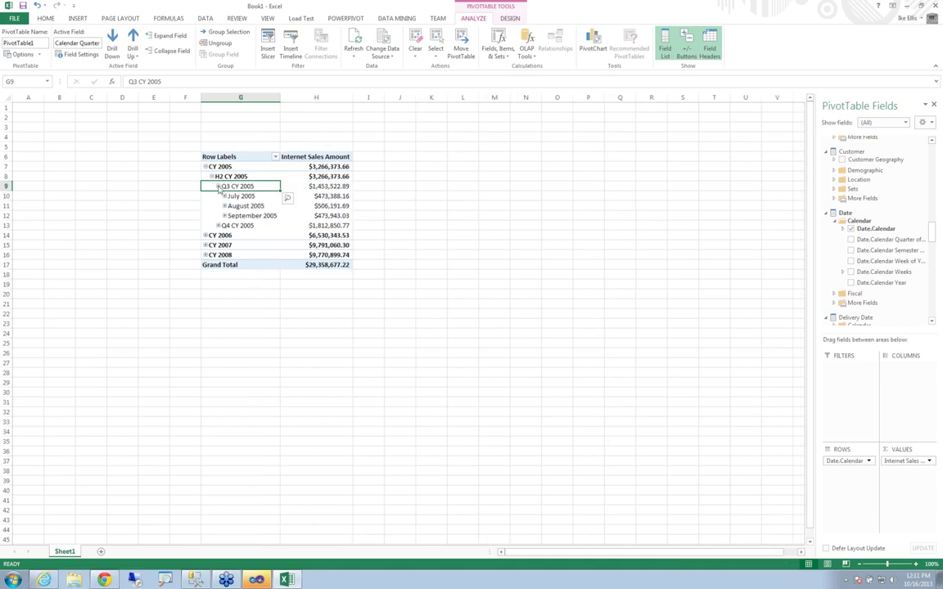
# - Expand July 2005 to view its daily Internet Sales Amount values, and collapse it again
pyautogui.click(224, 197)
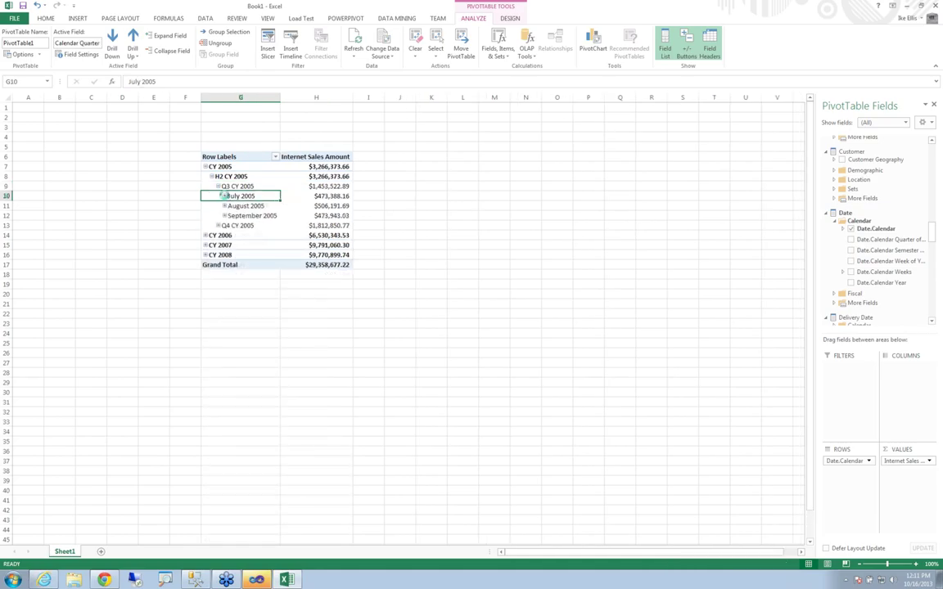
pyautogui.click(223, 197)
pyautogui.click(224, 197)
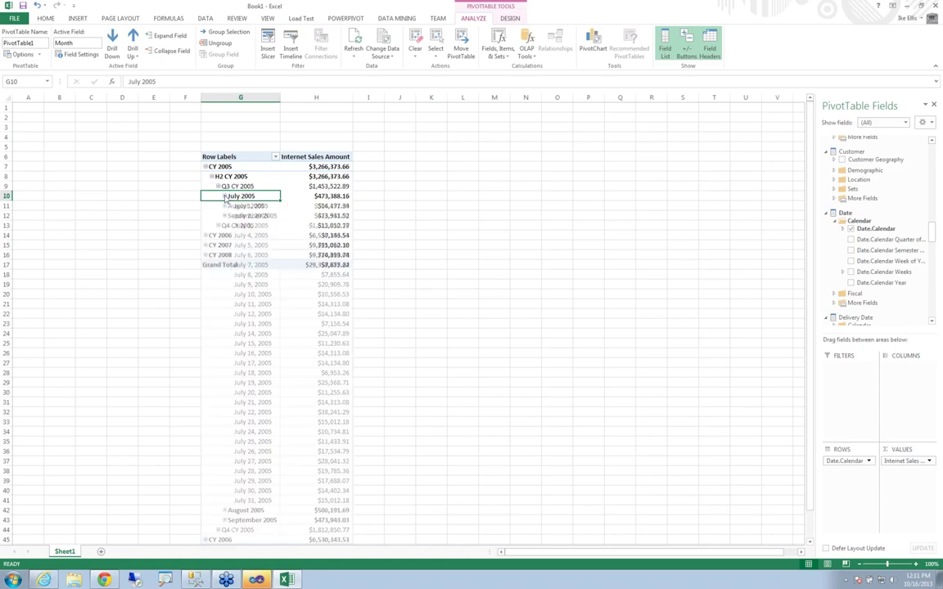
pyautogui.click(480, 267)
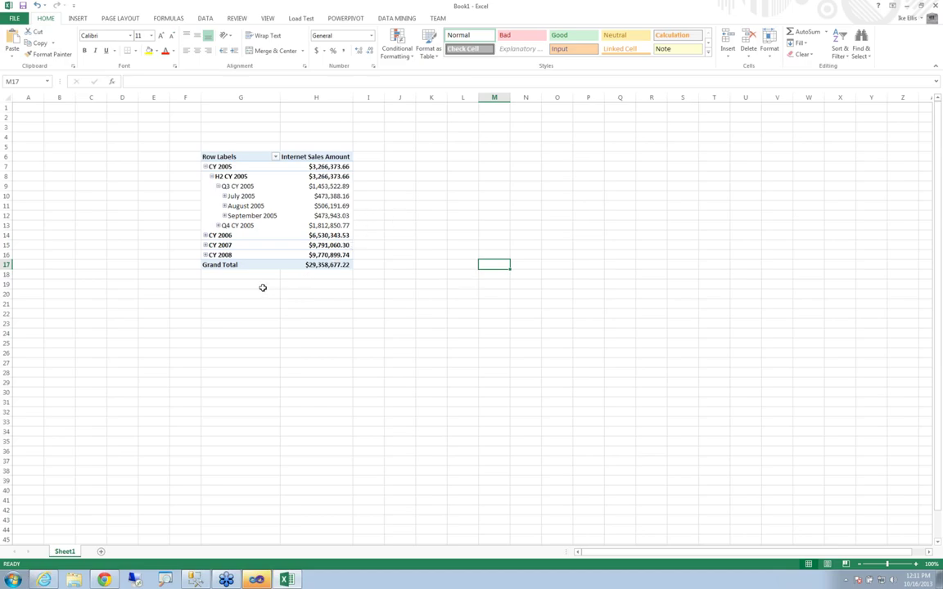
pyautogui.click(261, 219)
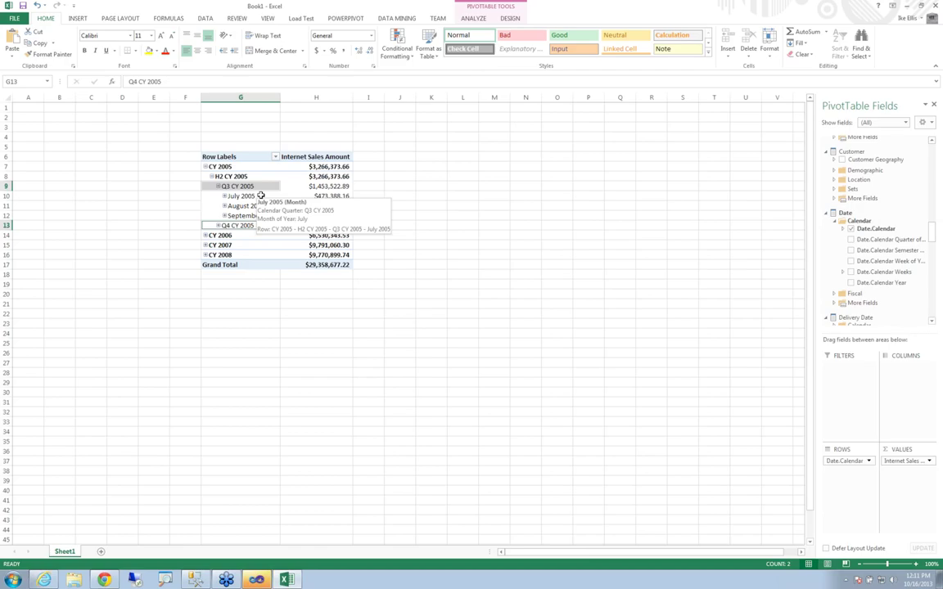
pyautogui.click(308, 197)
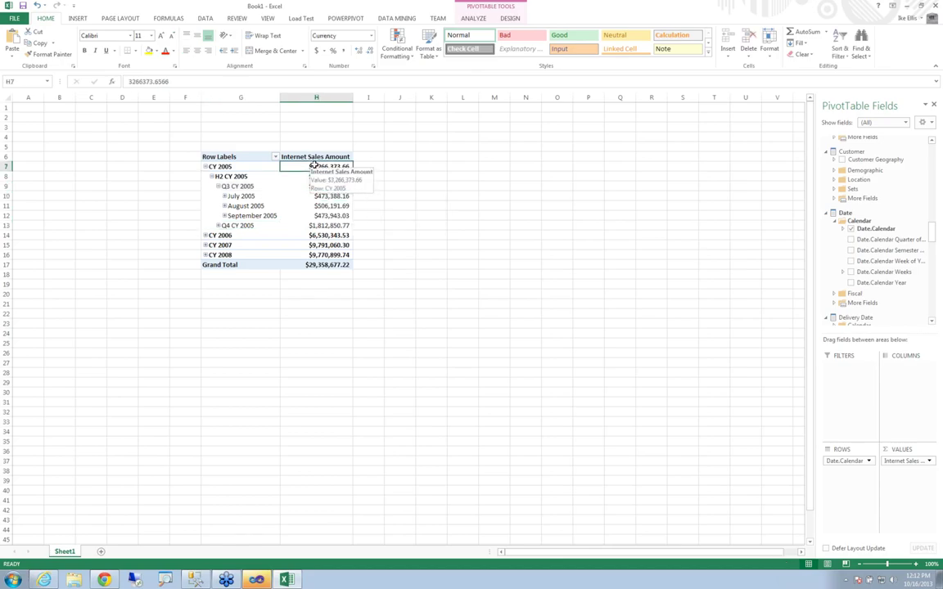
pyautogui.click(313, 166)
pyautogui.click(398, 42)
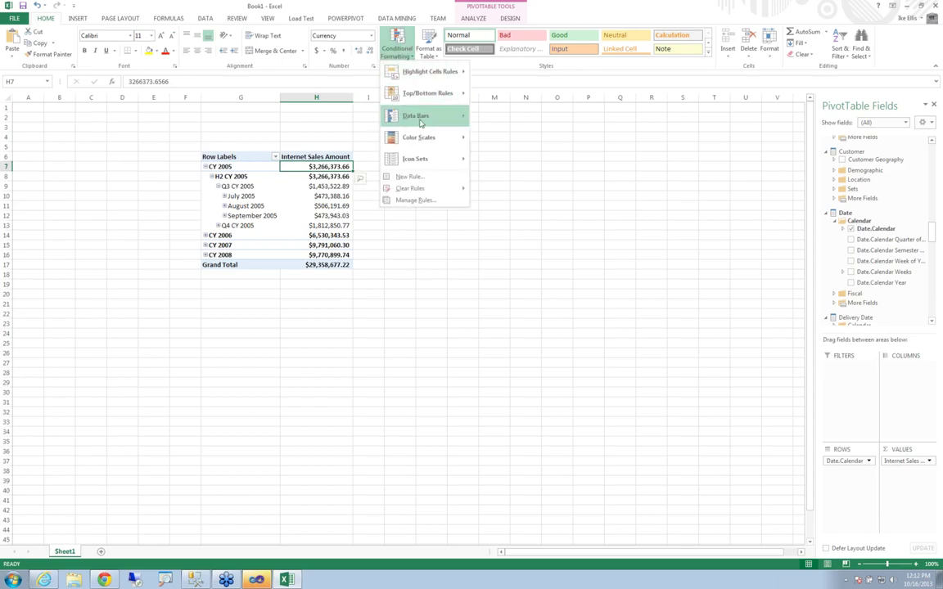
pyautogui.moveTo(433, 139)
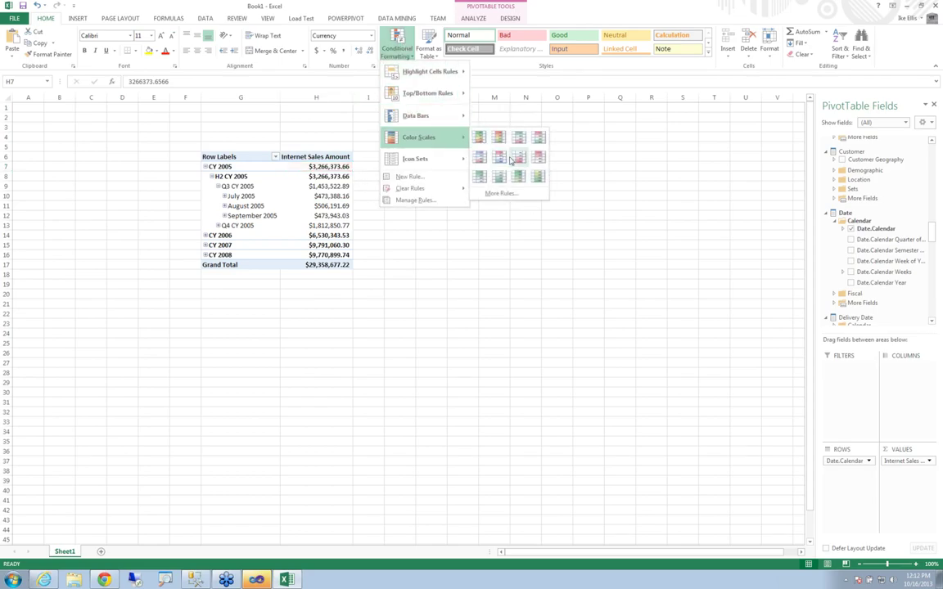
pyautogui.click(305, 155)
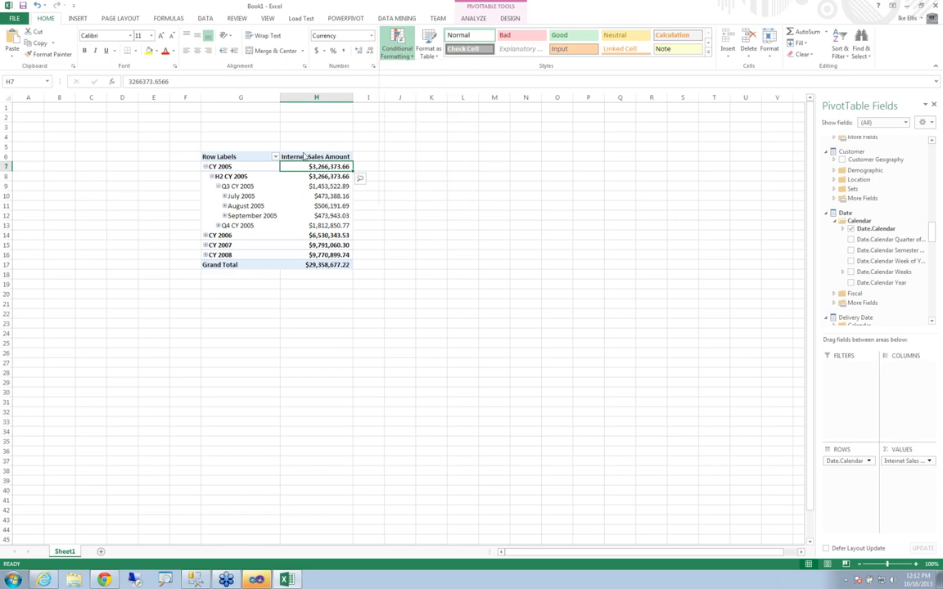
# - Apply the Green - Yellow Color Scale conditional formatting to the whole Internet Sales Amount column H
pyautogui.click(313, 97)
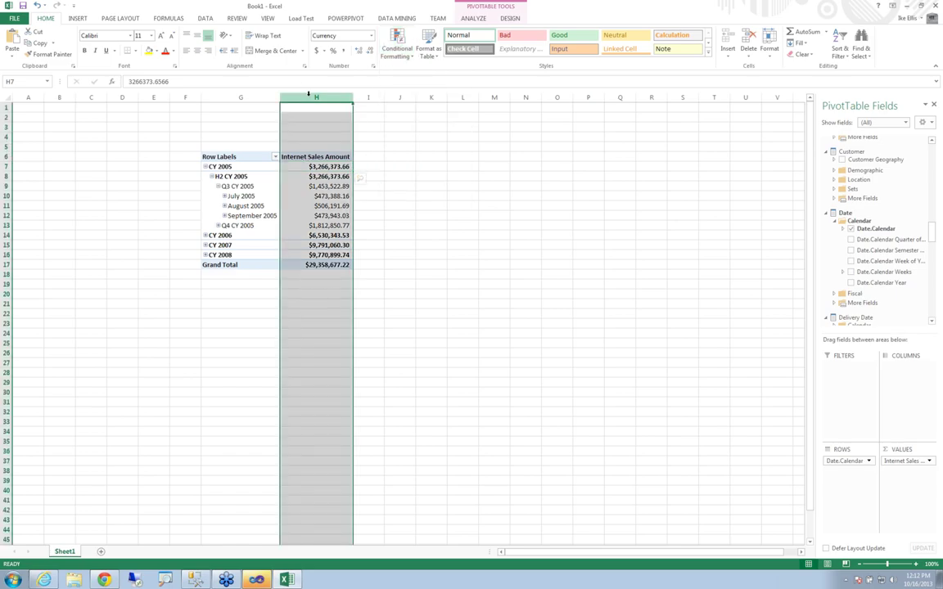
pyautogui.click(399, 51)
pyautogui.moveTo(434, 138)
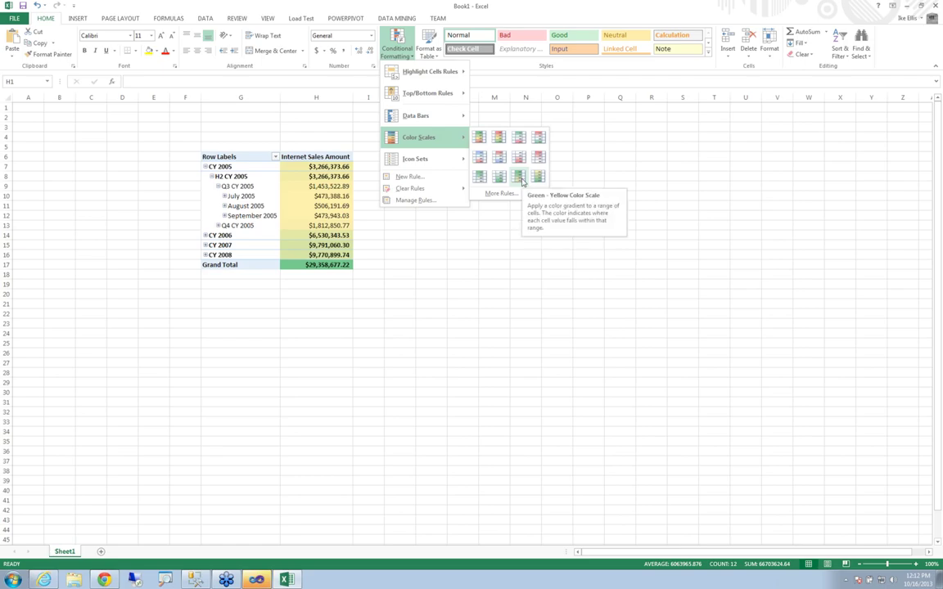
pyautogui.click(520, 180)
pyautogui.click(342, 216)
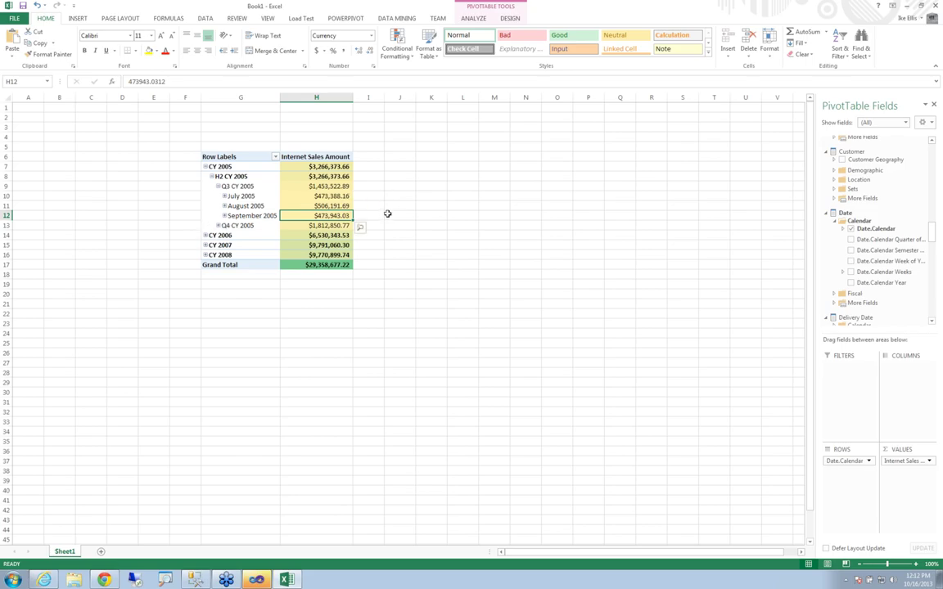
# - Review the PivotTable Options for totals, display, printing, data and alt text, and close them without changes
pyautogui.rightClick(308, 205)
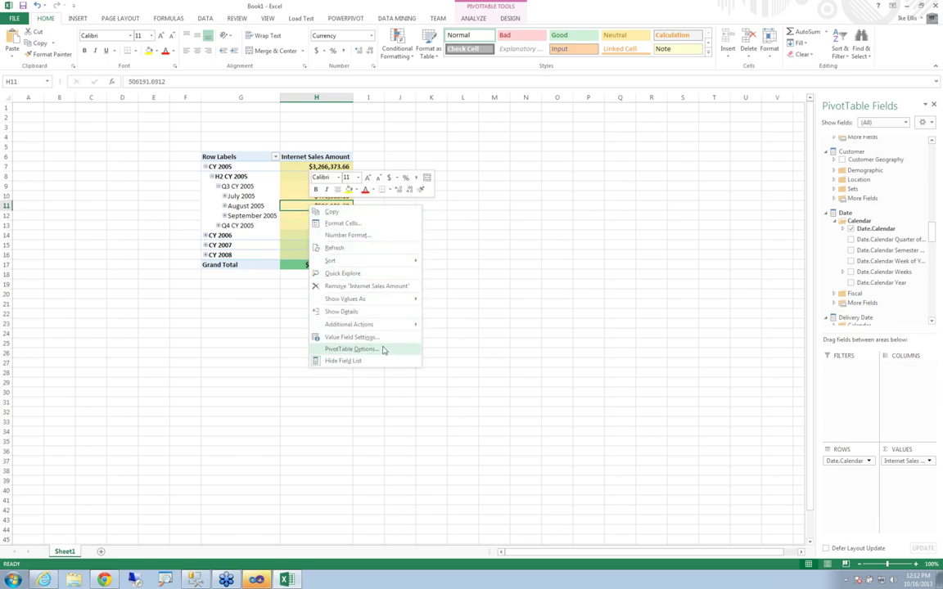
pyautogui.click(383, 349)
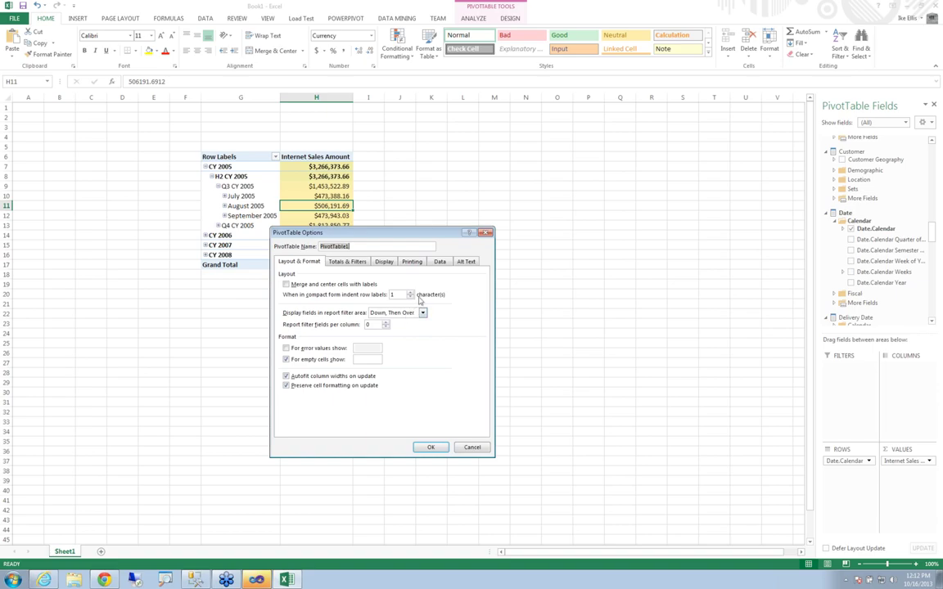
pyautogui.click(347, 261)
pyautogui.click(384, 261)
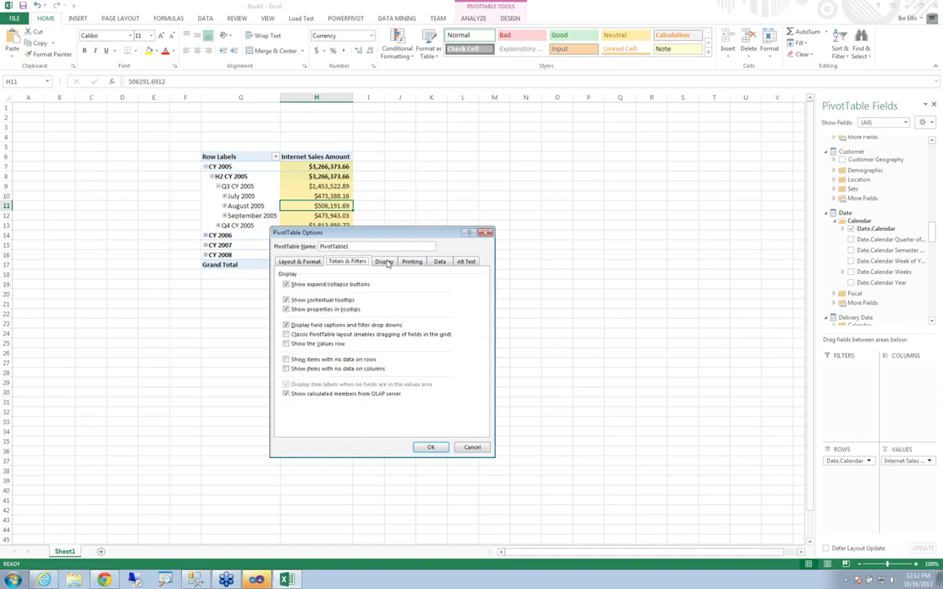
pyautogui.click(411, 262)
pyautogui.click(439, 261)
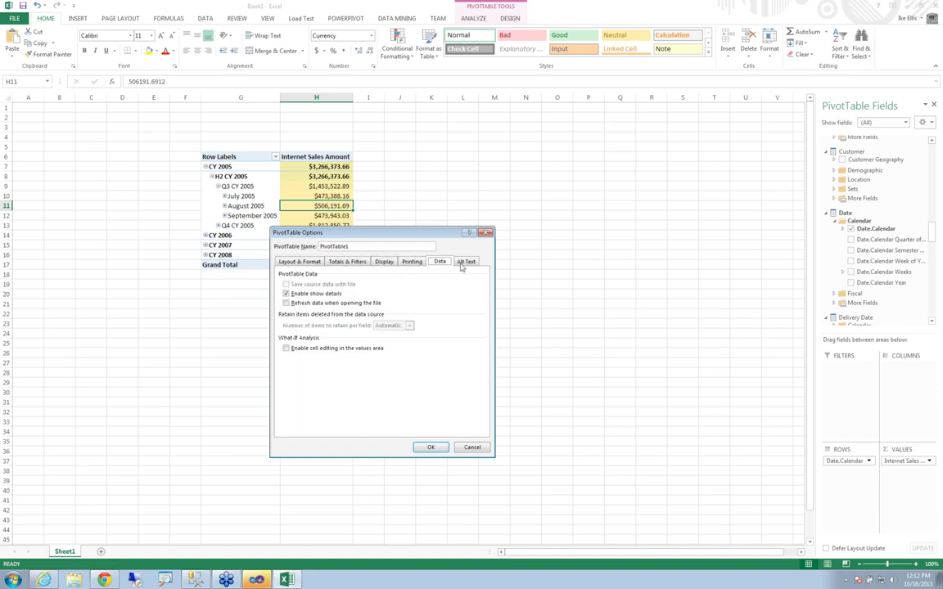
pyautogui.click(465, 262)
pyautogui.click(472, 447)
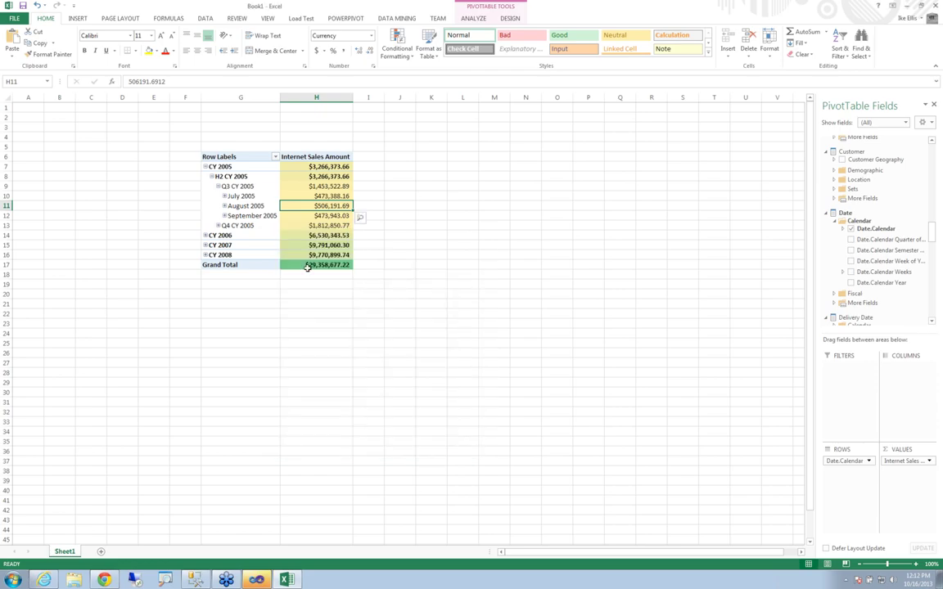
# - Look over the Show Values As calculations available for the Internet Sales Amount values
pyautogui.rightClick(290, 202)
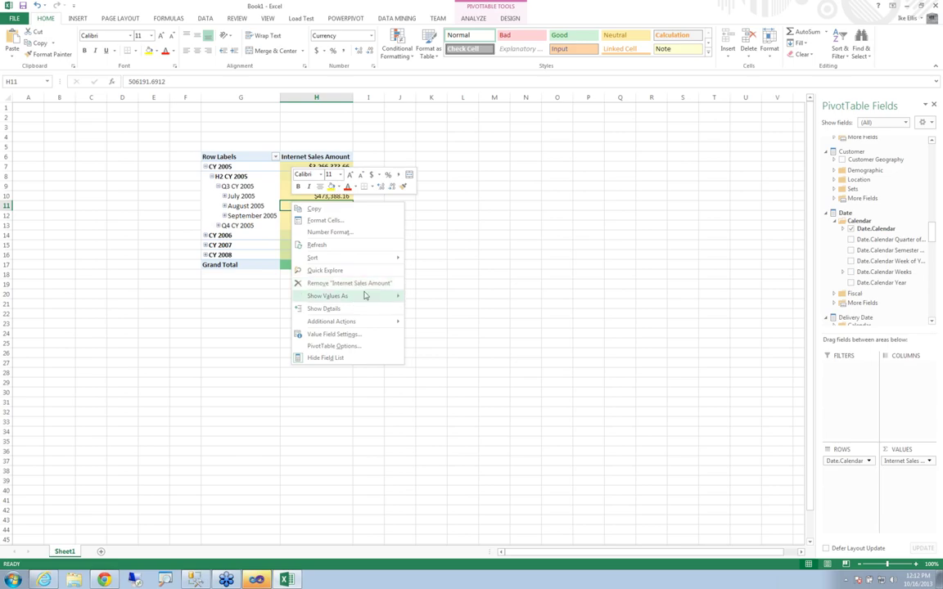
pyautogui.moveTo(366, 297)
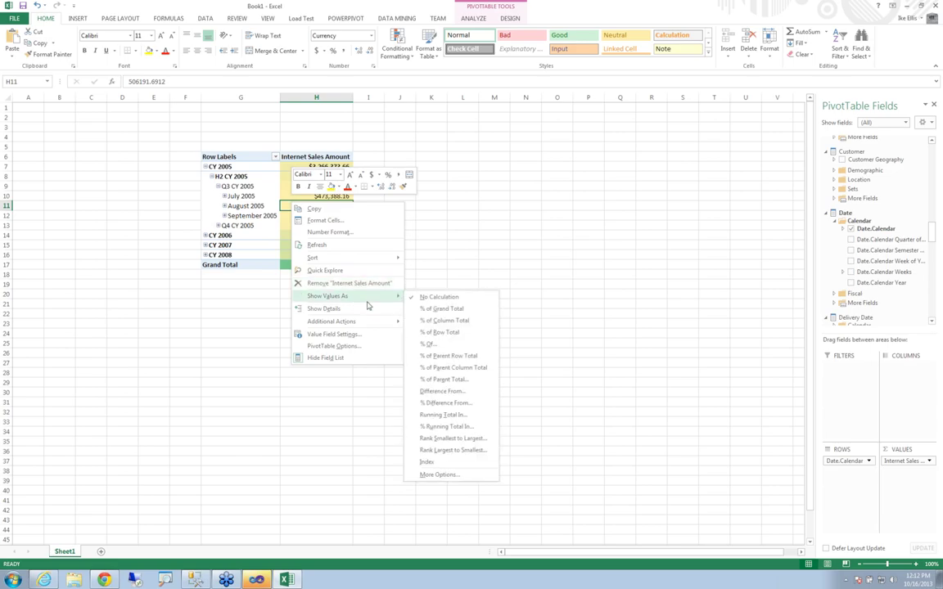
pyautogui.click(255, 198)
# - Select the Q3 CY 2005 month labels, inspect their property display choices and the PivotTable data options, and cancel
pyautogui.click(254, 197)
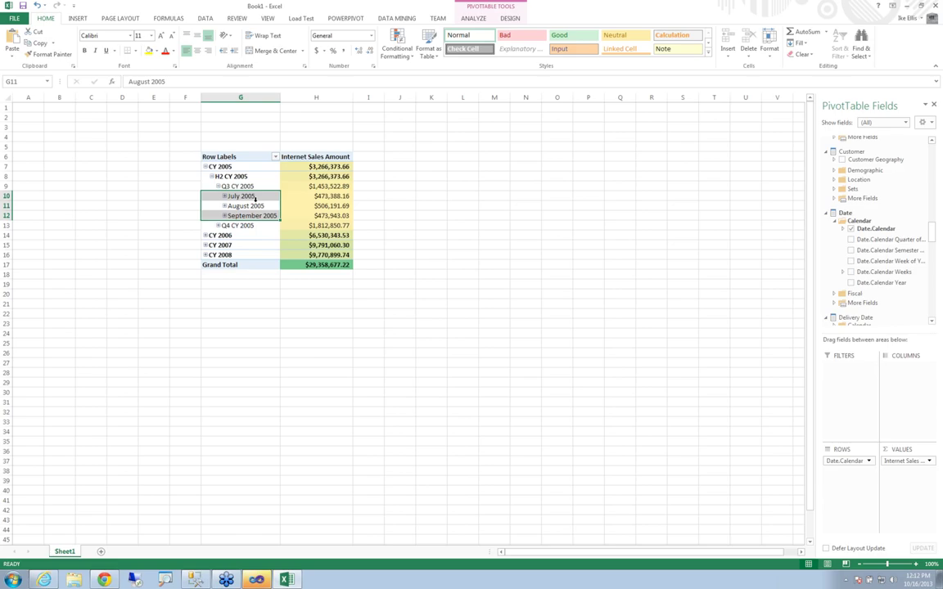
pyautogui.rightClick(255, 199)
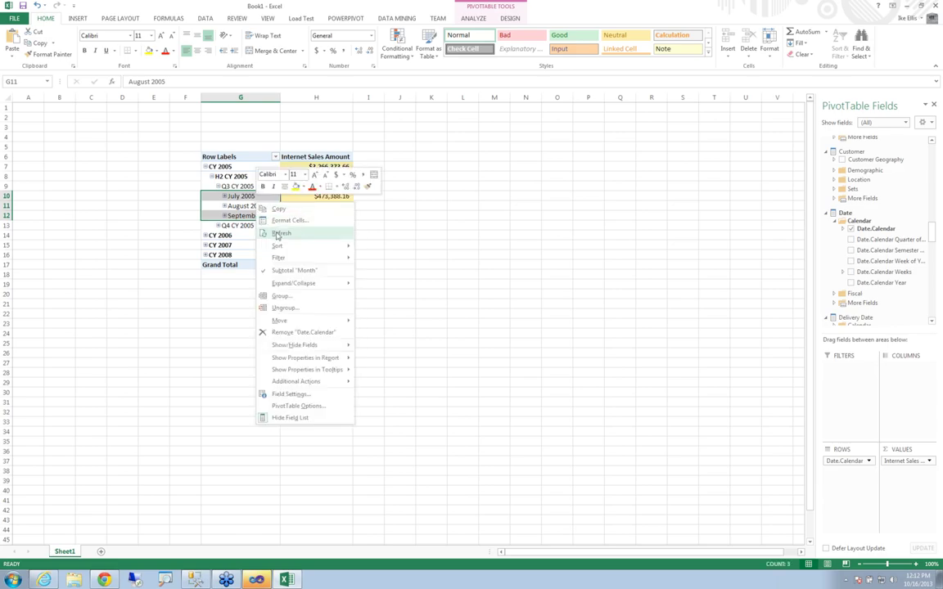
pyautogui.moveTo(340, 372)
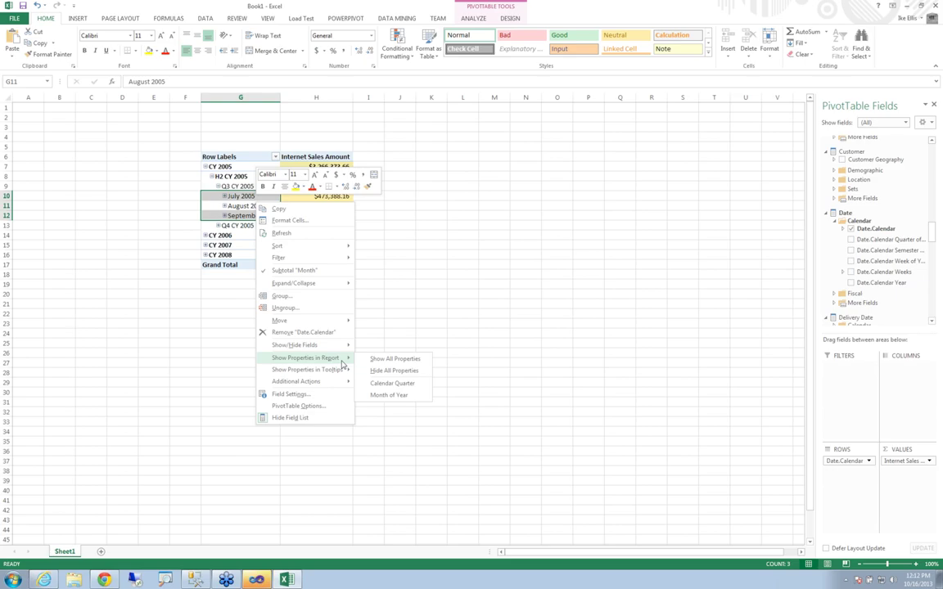
pyautogui.click(336, 407)
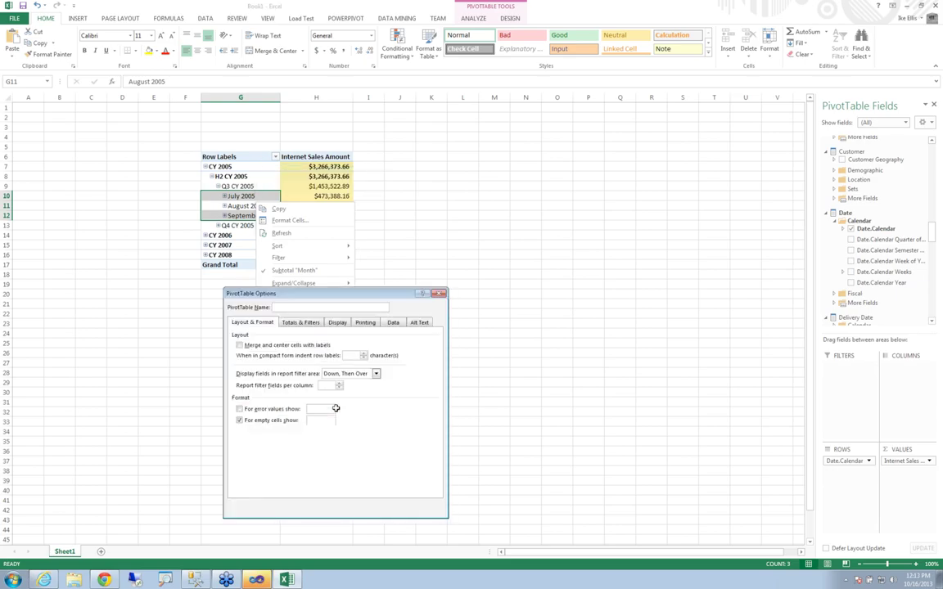
pyautogui.click(419, 323)
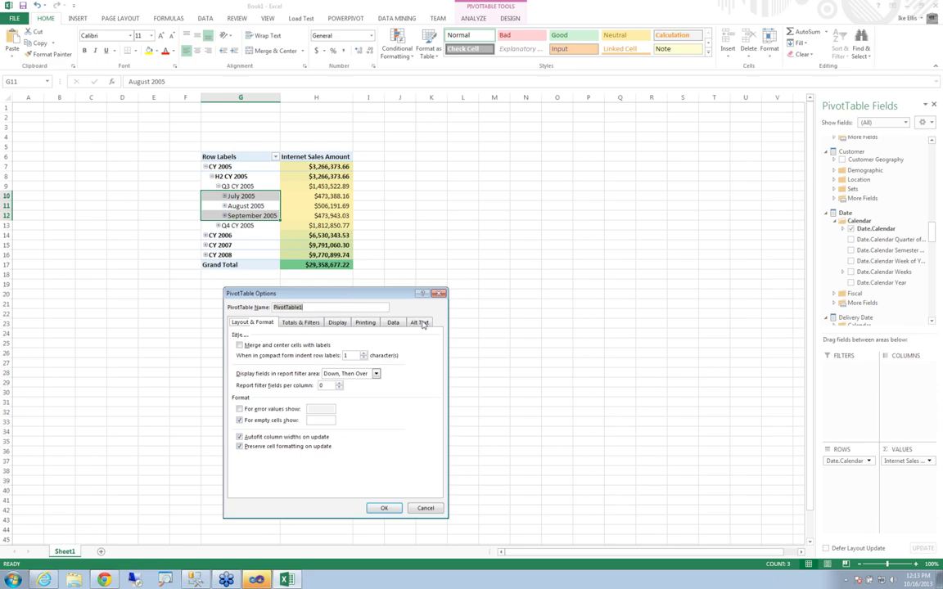
pyautogui.click(393, 322)
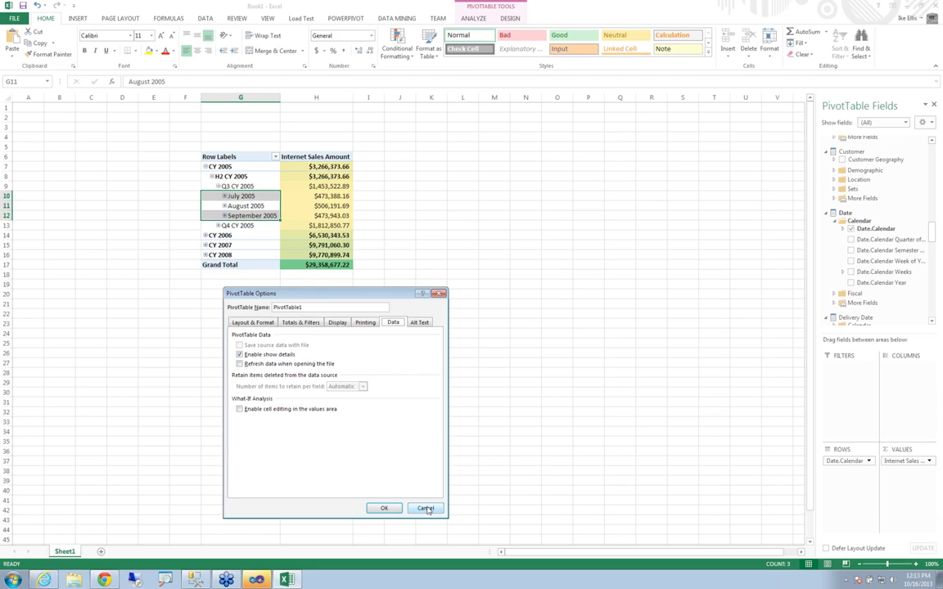
pyautogui.click(425, 508)
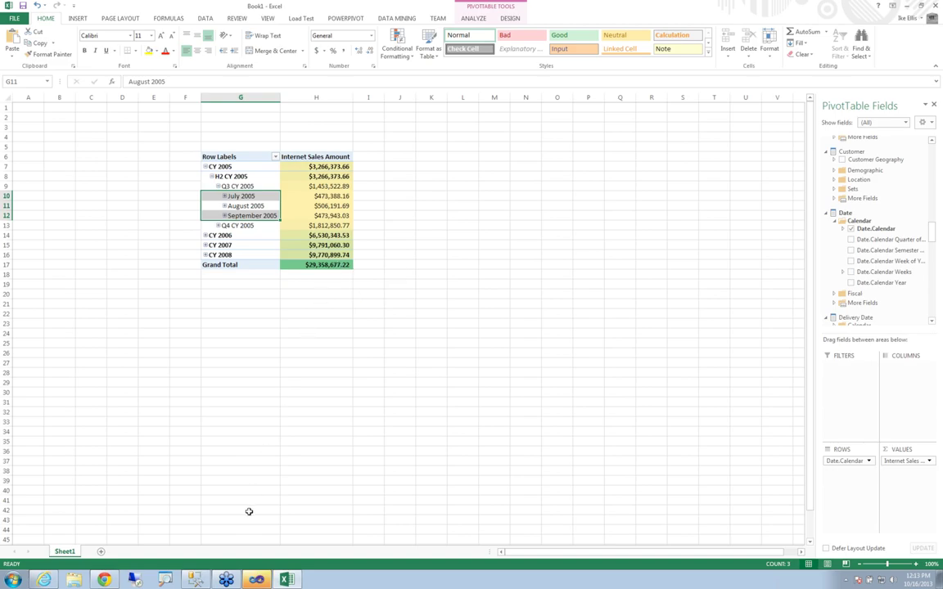
# - Switch to SQL Server Management Studio and place the cursor in the empty MDXQuery1.mdx query
pyautogui.click(196, 581)
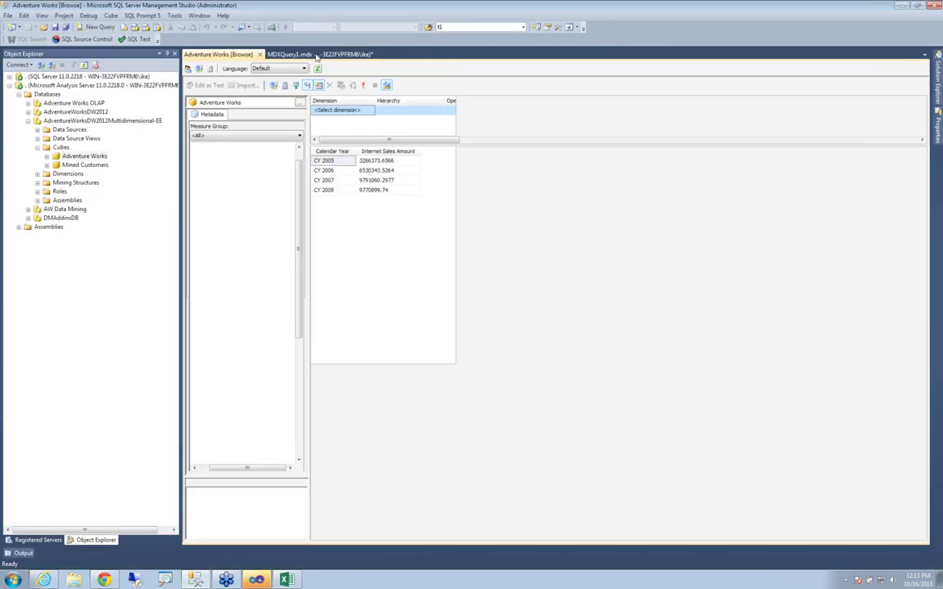
pyautogui.click(319, 54)
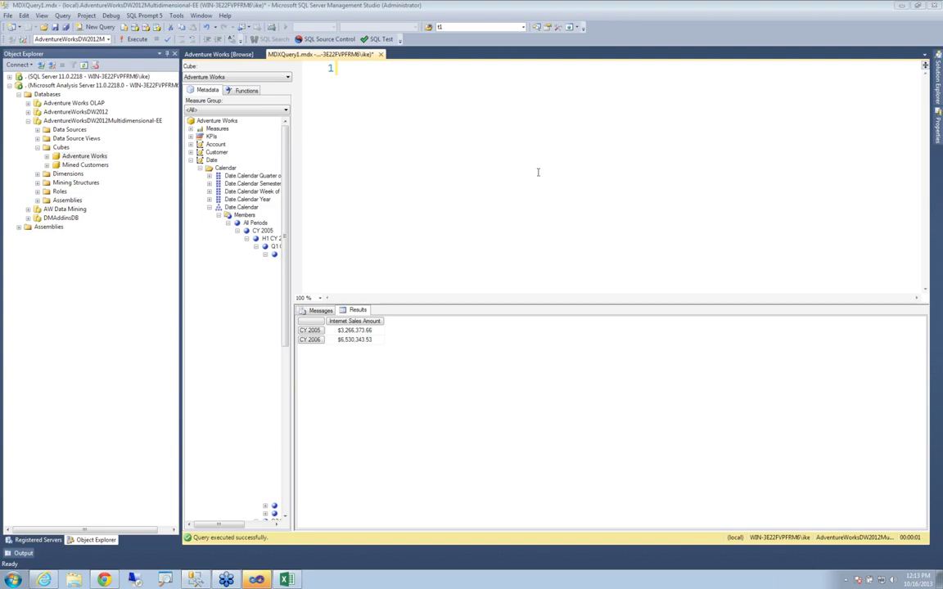
pyautogui.click(498, 162)
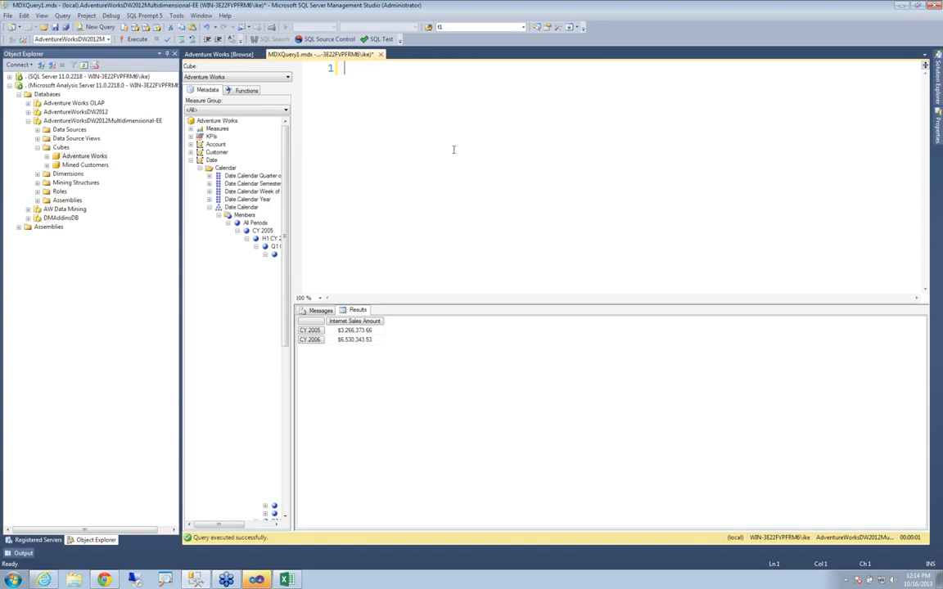
# - Write the two-line query "select * from [adventure works]" in the MDX editor
pyautogui.write('select')
pyautogui.write('*')
pyautogui.press('Return')
pyautogui.write('from [a')
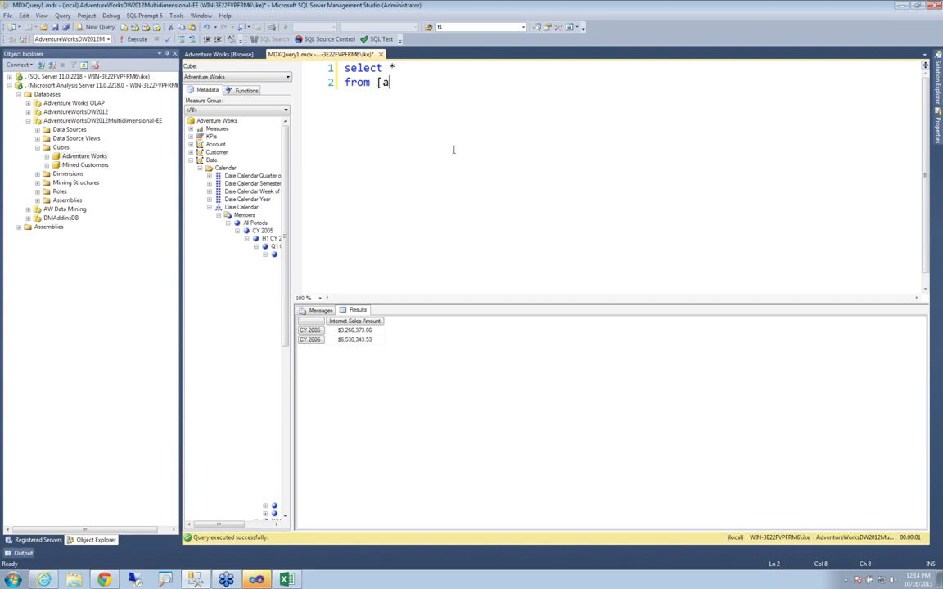
pyautogui.write('dventore works\\')
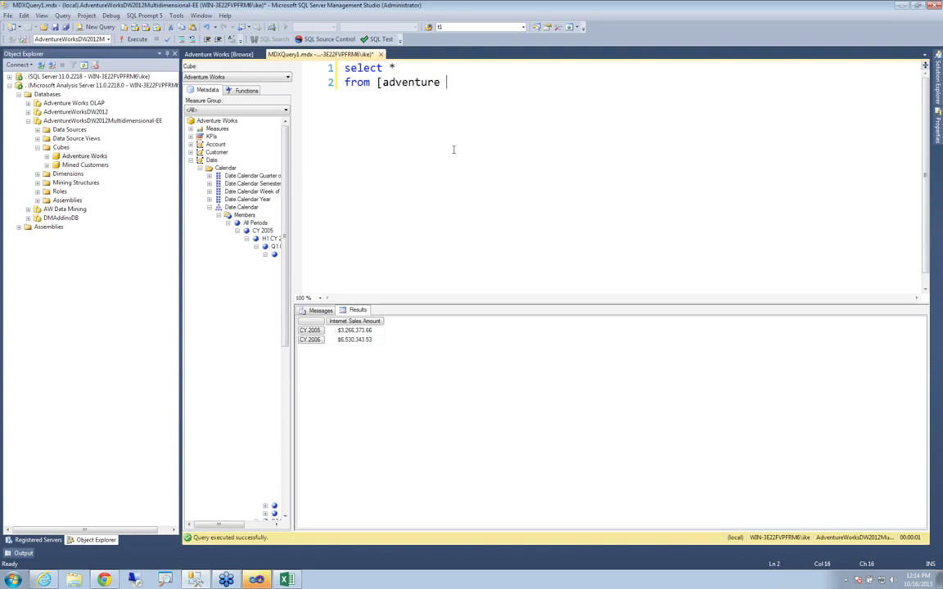